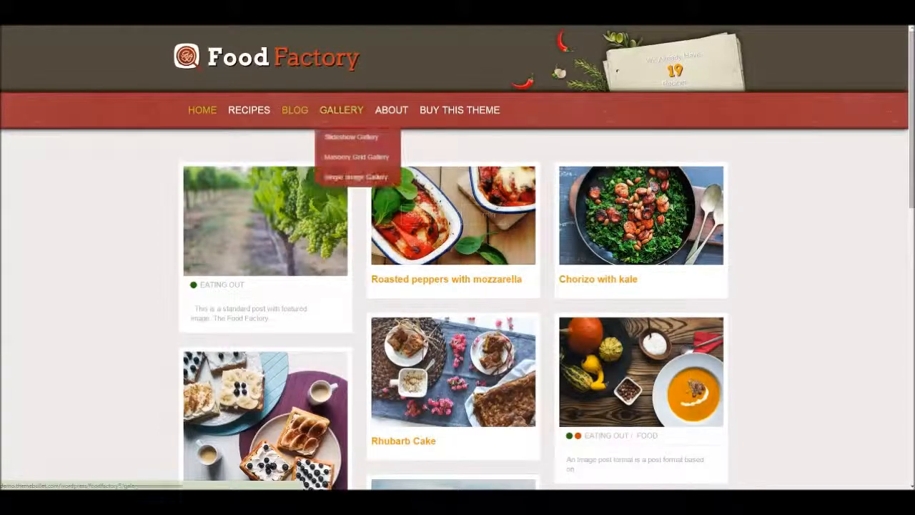
pyautogui.moveTo(294, 110)
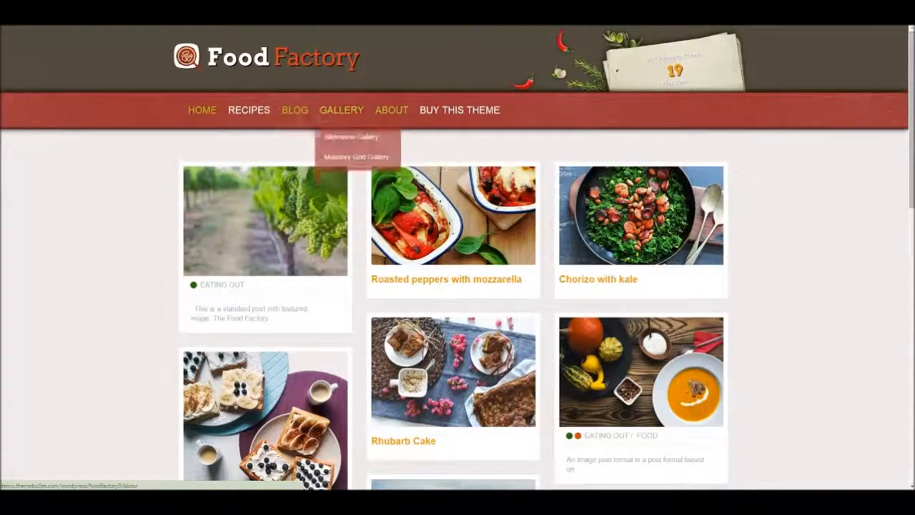
pyautogui.moveTo(249, 110)
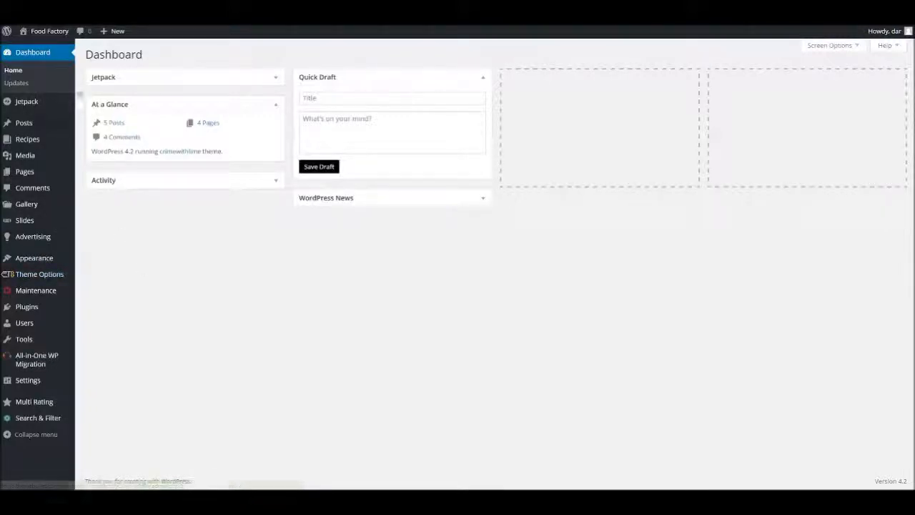
# - Open the theme options and review the General and Navigation settings, ending on General
pyautogui.click(58, 276)
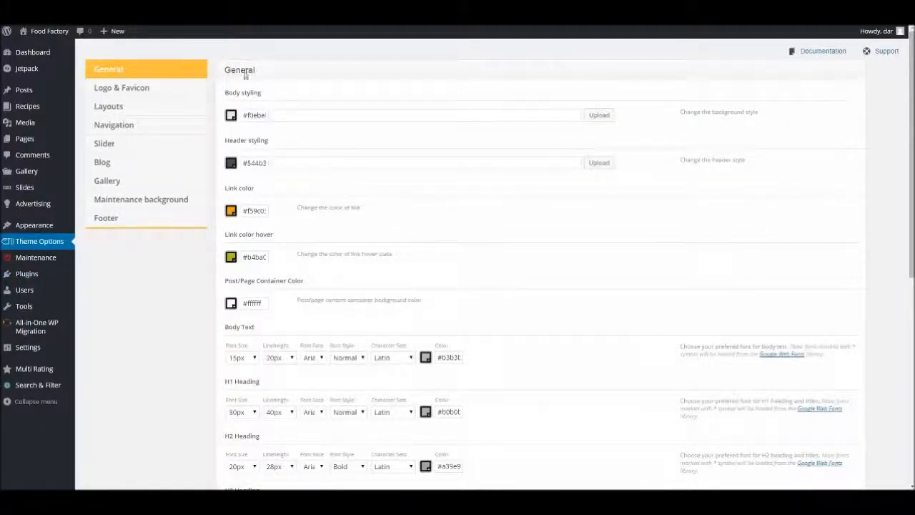
pyautogui.scroll(-1, 367, 315)
pyautogui.scroll(1, 368, 321)
pyautogui.scroll(-2, 372, 293)
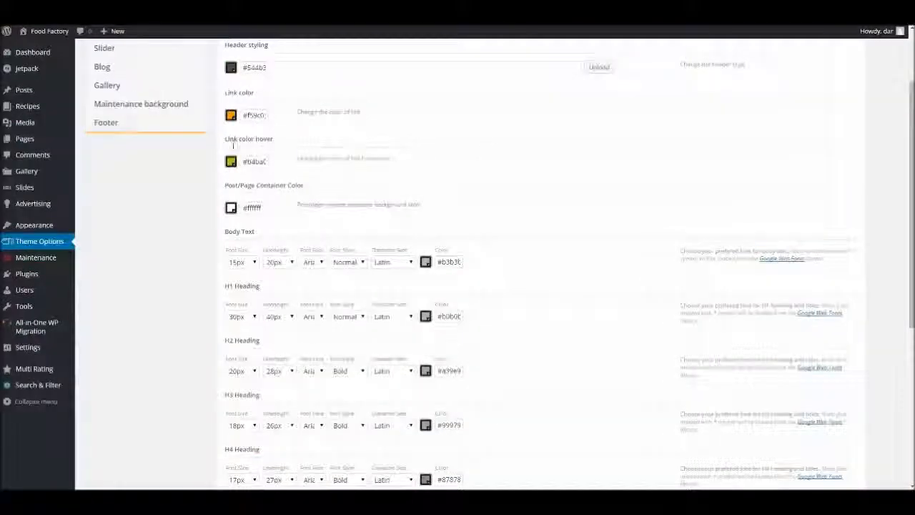
pyautogui.scroll(1, 401, 161)
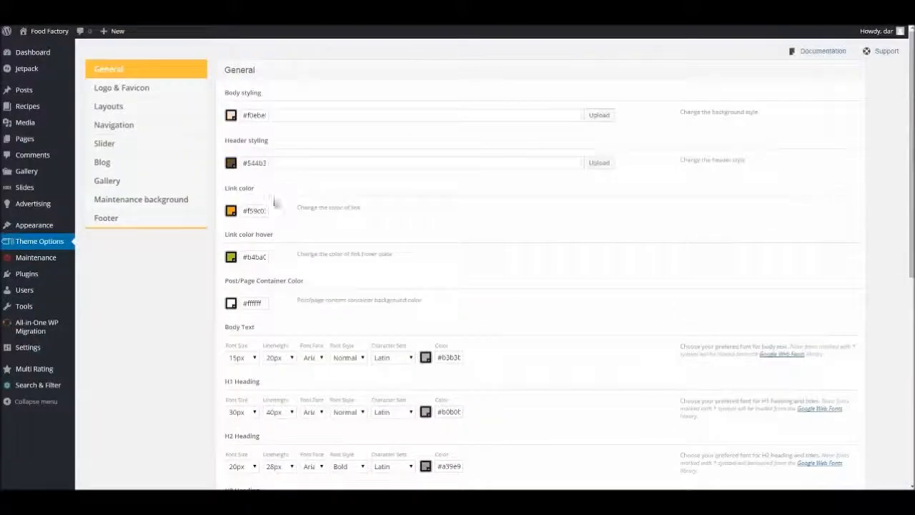
pyautogui.click(164, 130)
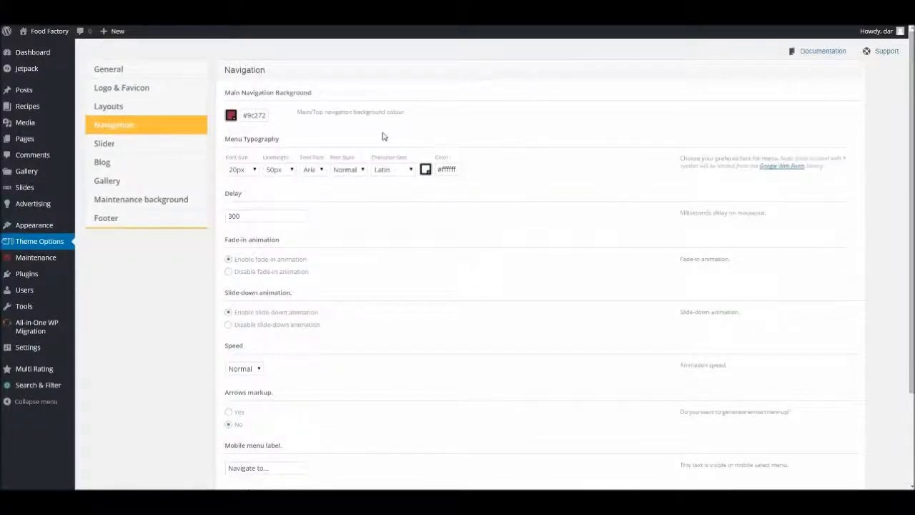
pyautogui.click(165, 74)
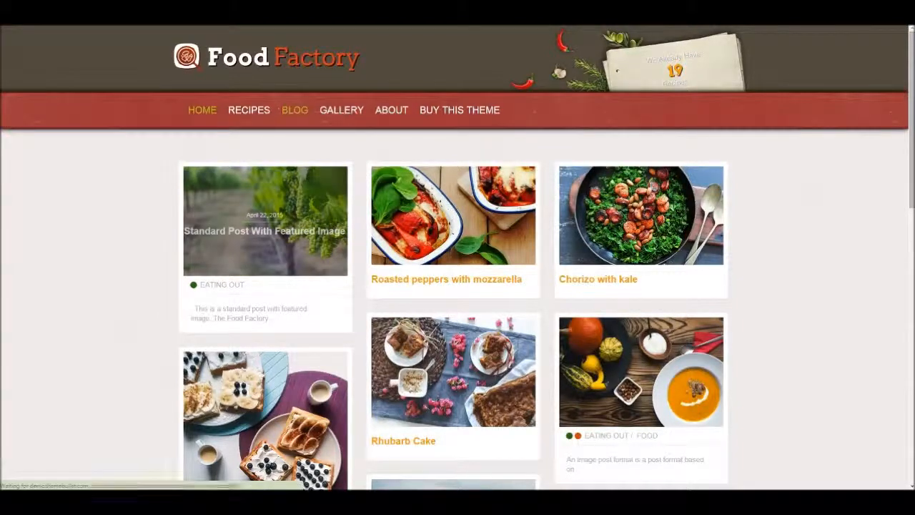
# - Open the "Standard Post With Featured Image" post on the Food Factory site and examine its body text and headings
pyautogui.click(265, 222)
pyautogui.scroll(-3, 458, 258)
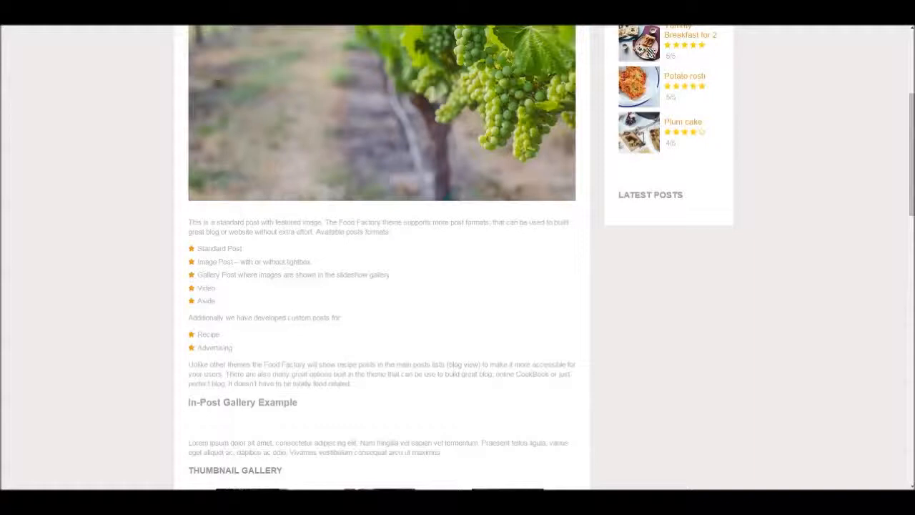
pyautogui.scroll(-3, 382, 257)
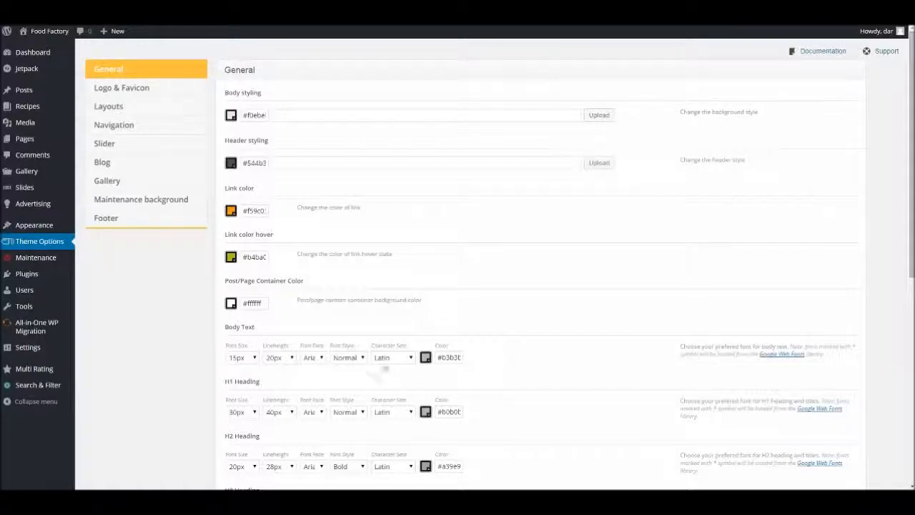
# - In the General theme options, set near-black colours for the Body Text (starting #1a1a1) and the H1 Heading (starting #12121)
pyautogui.click(426, 358)
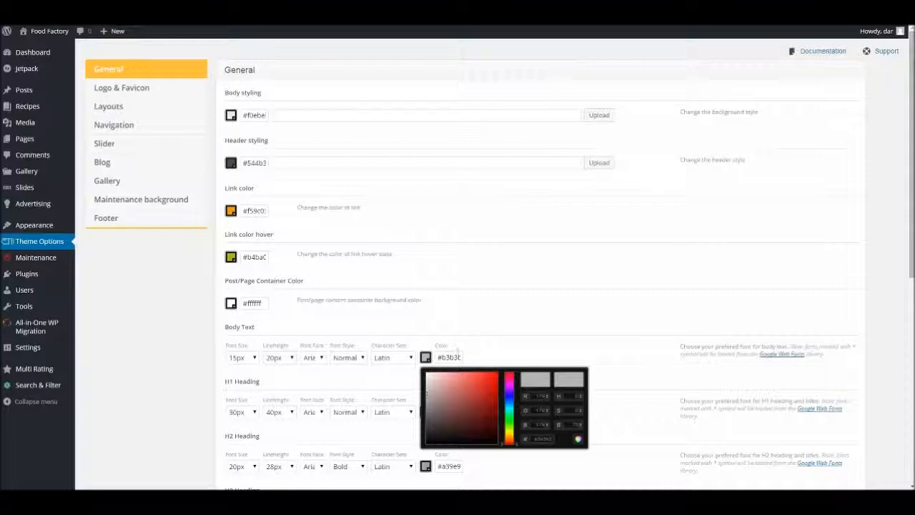
pyautogui.moveTo(428, 383); pyautogui.dragTo(427, 437)
pyautogui.click(505, 358)
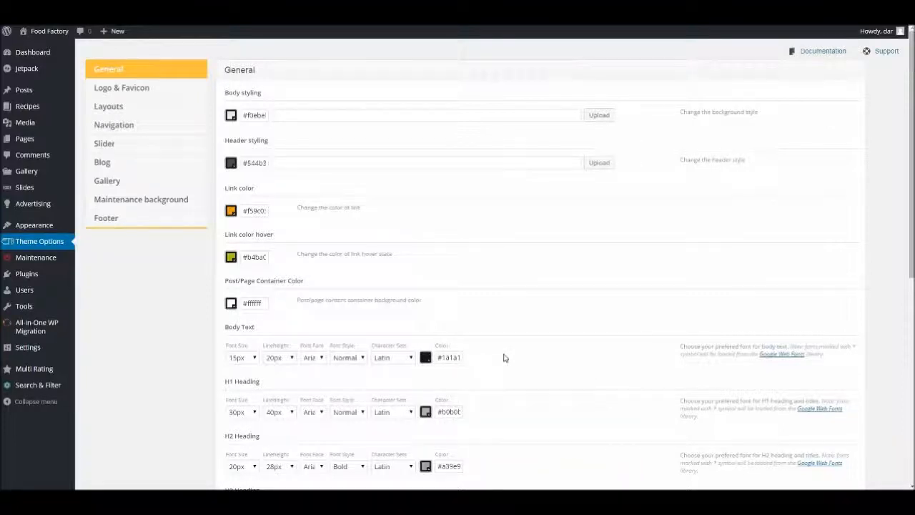
pyautogui.scroll(-2, 465, 353)
pyautogui.click(426, 268)
pyautogui.moveTo(434, 297); pyautogui.dragTo(425, 350)
pyautogui.click(483, 268)
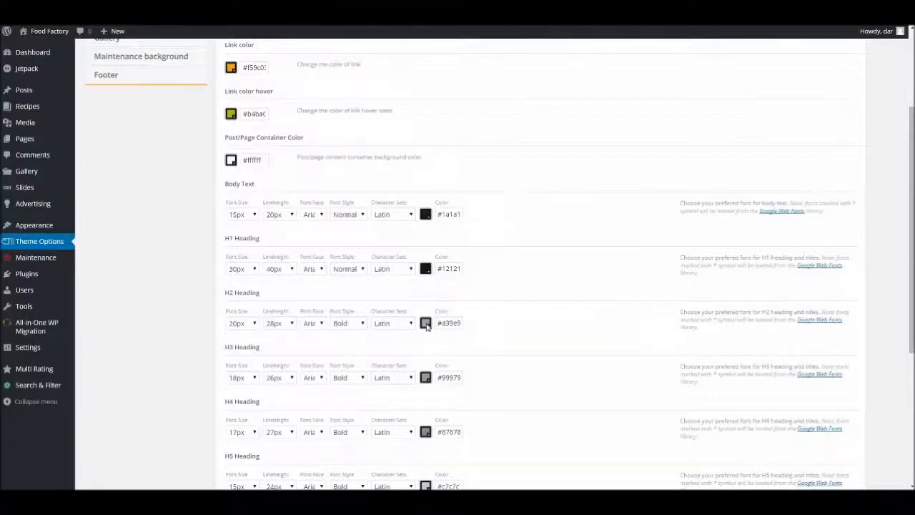
# - Try to change the H2 Heading colour to a dark grey
pyautogui.click(426, 324)
pyautogui.moveTo(429, 365); pyautogui.dragTo(427, 405)
pyautogui.click(493, 301)
pyautogui.scroll(-2, 458, 315)
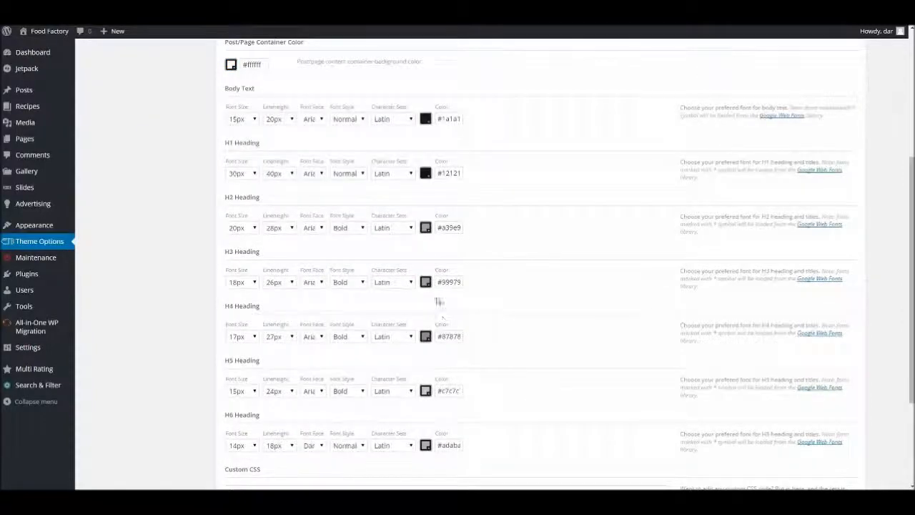
pyautogui.click(426, 229)
pyautogui.click(427, 299)
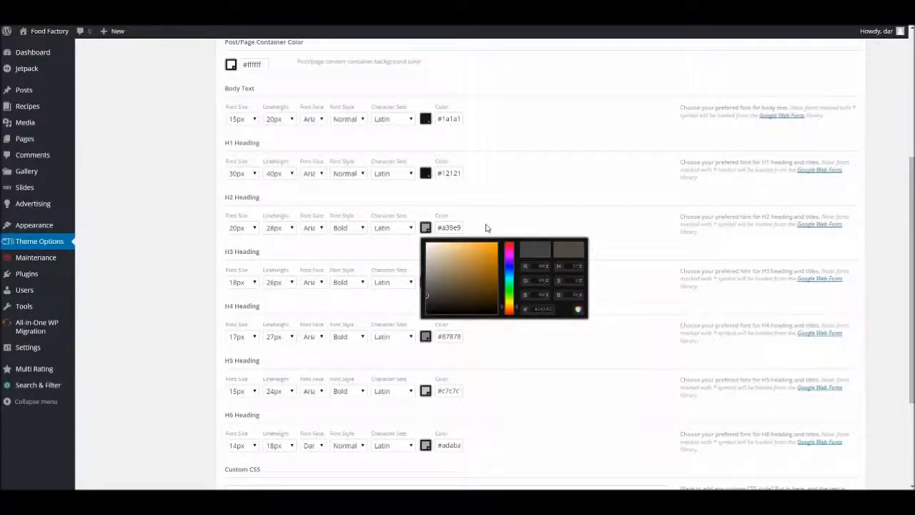
pyautogui.click(486, 228)
# - Set the H3 Heading colour to a dark grey starting #302e2
pyautogui.click(426, 282)
pyautogui.click(428, 350)
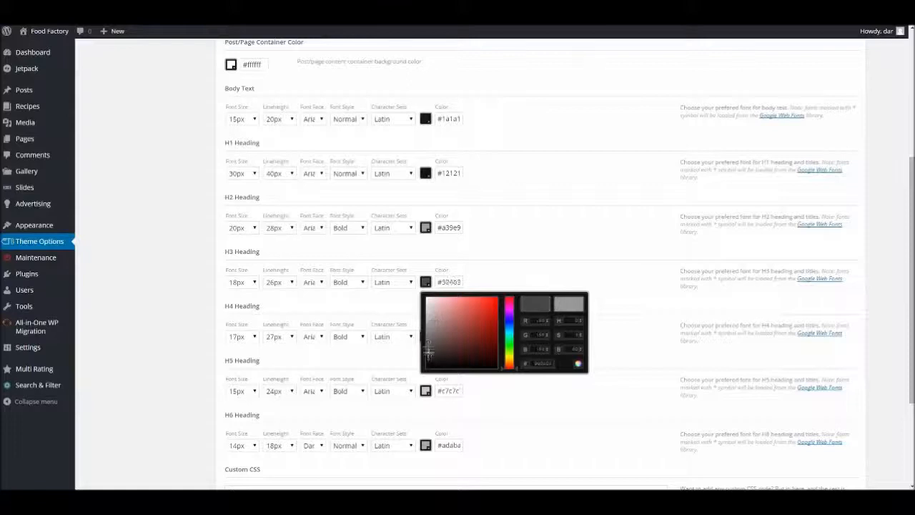
pyautogui.click(448, 256)
# - Try once more to darken the H2 Heading colour
pyautogui.click(427, 229)
pyautogui.click(433, 290)
pyautogui.click(471, 255)
# - Set the H4 Heading colour to #2e2e2e and the H5 Heading colour to a near-black starting #211f1
pyautogui.scroll(-3, 470, 255)
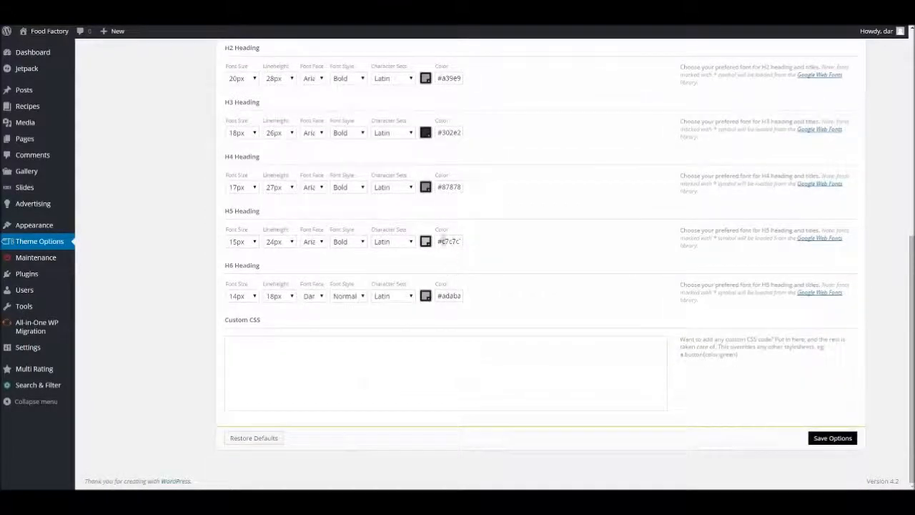
pyautogui.click(426, 187)
pyautogui.click(438, 255)
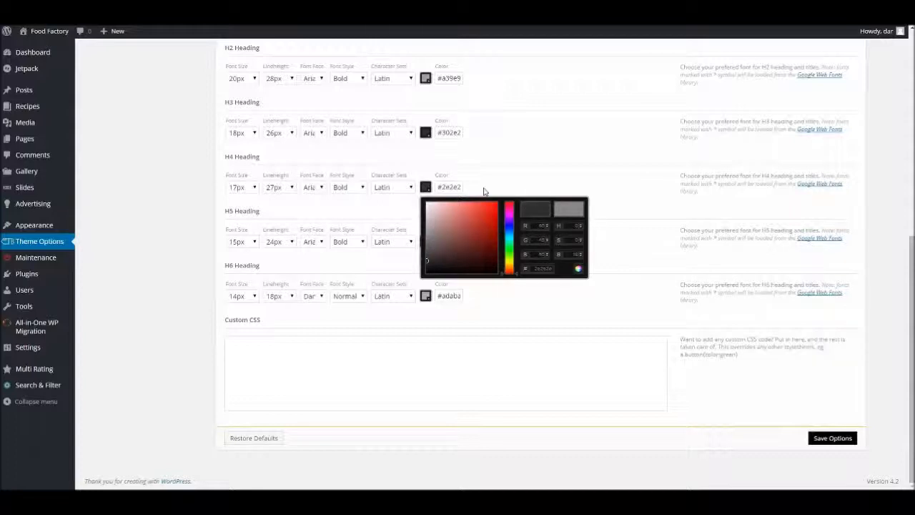
pyautogui.click(486, 192)
pyautogui.click(427, 241)
pyautogui.moveTo(429, 272); pyautogui.dragTo(432, 316)
pyautogui.click(492, 217)
# - Set the H6 Heading colour to a dark grey starting #33303 and save the theme options
pyautogui.click(426, 297)
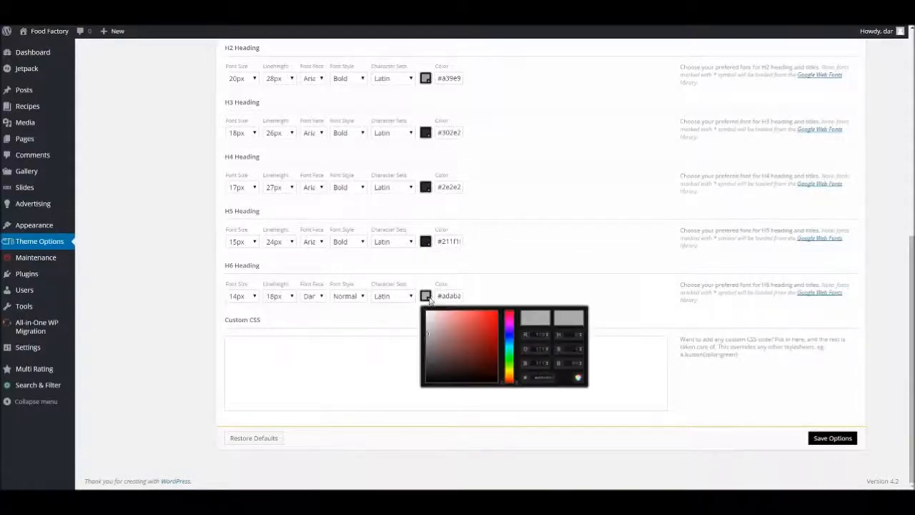
pyautogui.moveTo(430, 315); pyautogui.dragTo(452, 366)
pyautogui.click(636, 377)
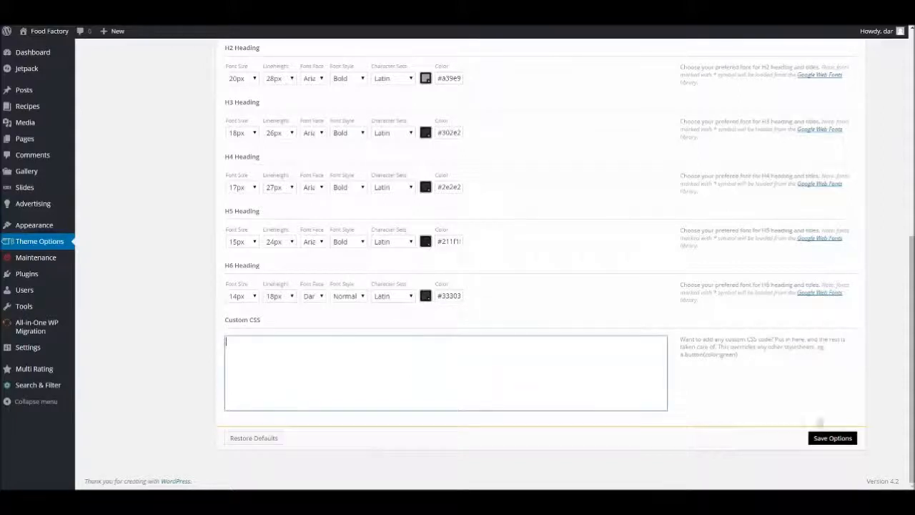
pyautogui.click(824, 439)
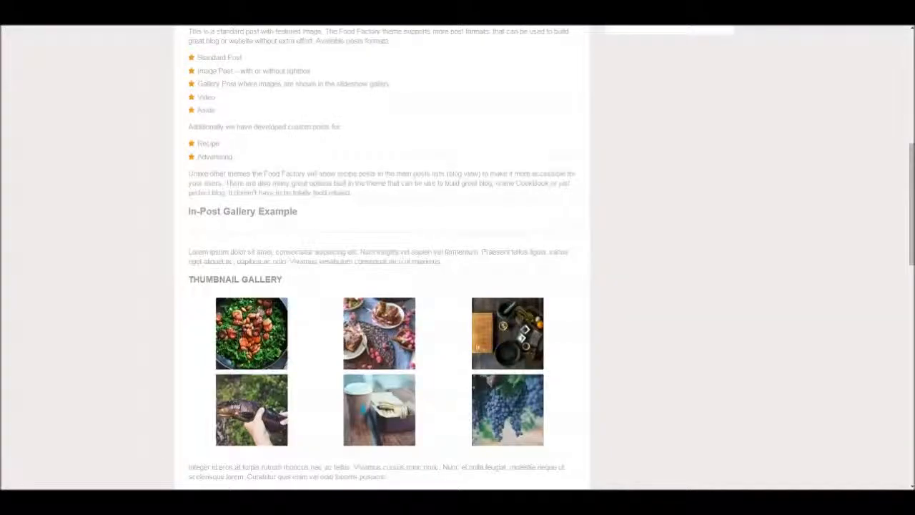
# - Reload the featured image post on the site and check its text and heading colours
pyautogui.scroll(6, 458, 258)
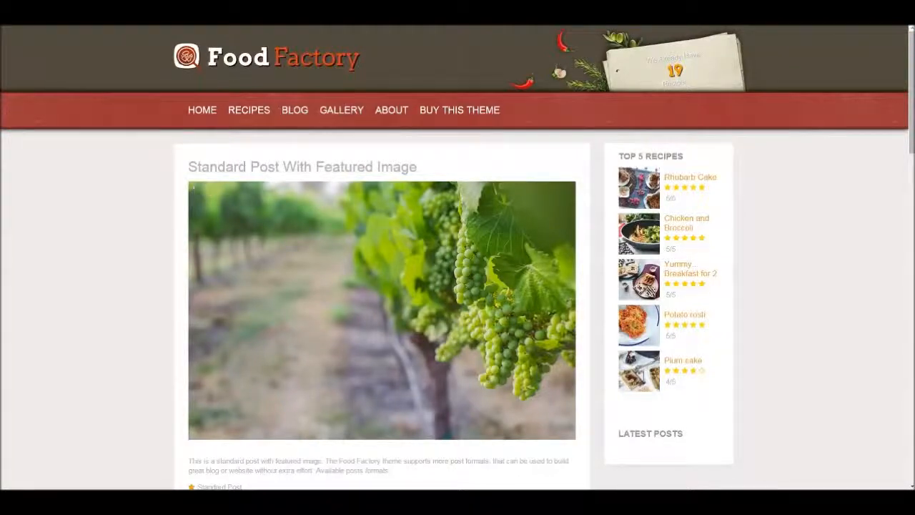
pyautogui.press('F5')
pyautogui.scroll(-3, 458, 257)
pyautogui.scroll(1, 458, 257)
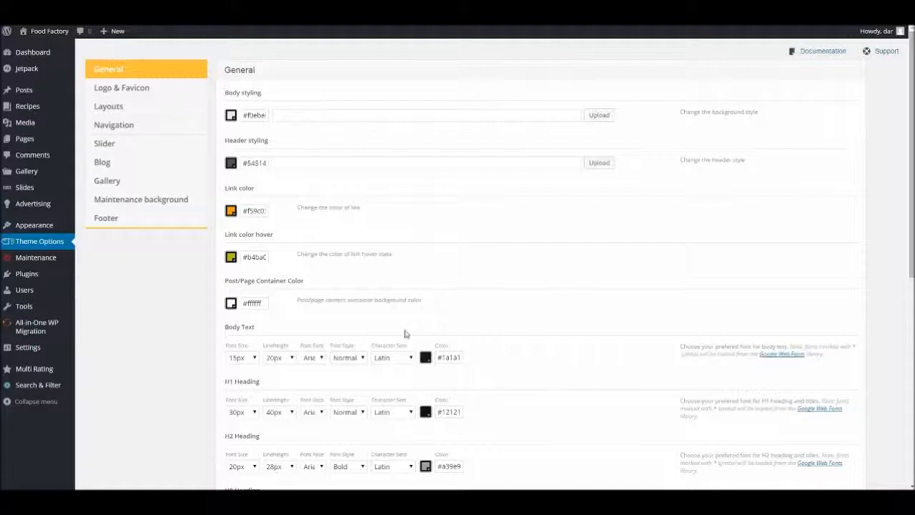
# - Look through the font faces available for the Body Text in the General theme options
pyautogui.click(309, 358)
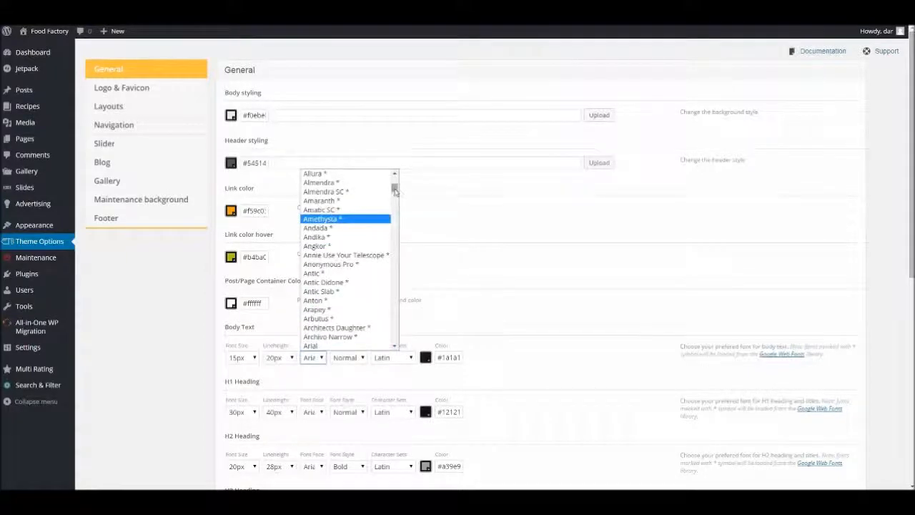
pyautogui.scroll(-2, 395, 192)
pyautogui.click(526, 221)
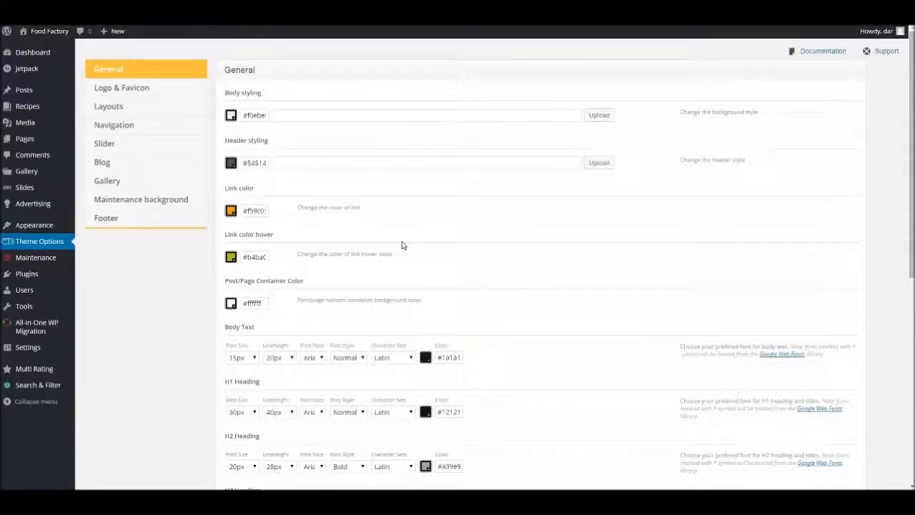
pyautogui.scroll(-1, 360, 281)
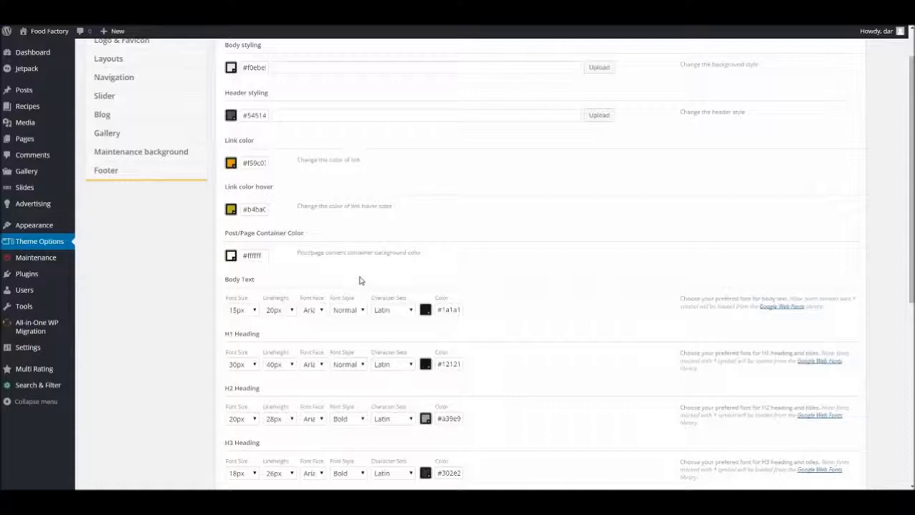
pyautogui.click(313, 312)
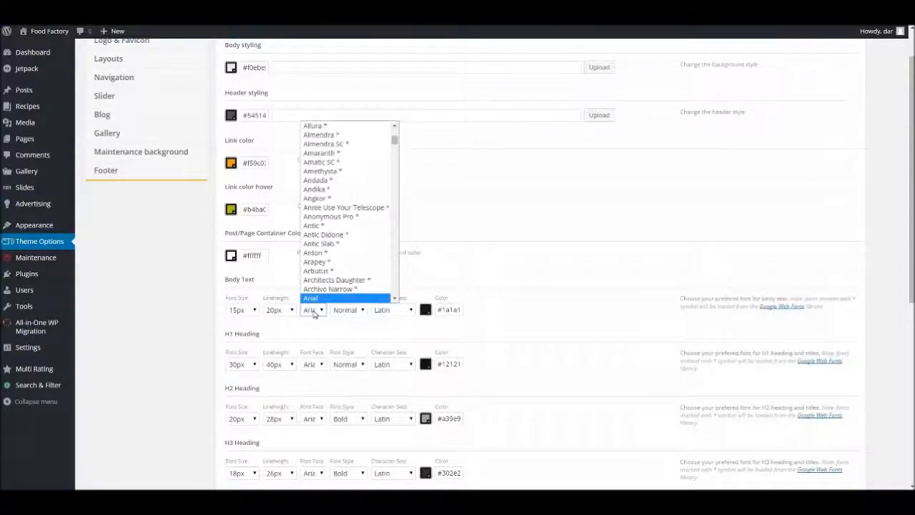
pyautogui.moveTo(395, 141)
pyautogui.mouseDown()
pyautogui.moveTo(397, 231)
pyautogui.moveTo(399, 137)
pyautogui.mouseUp()
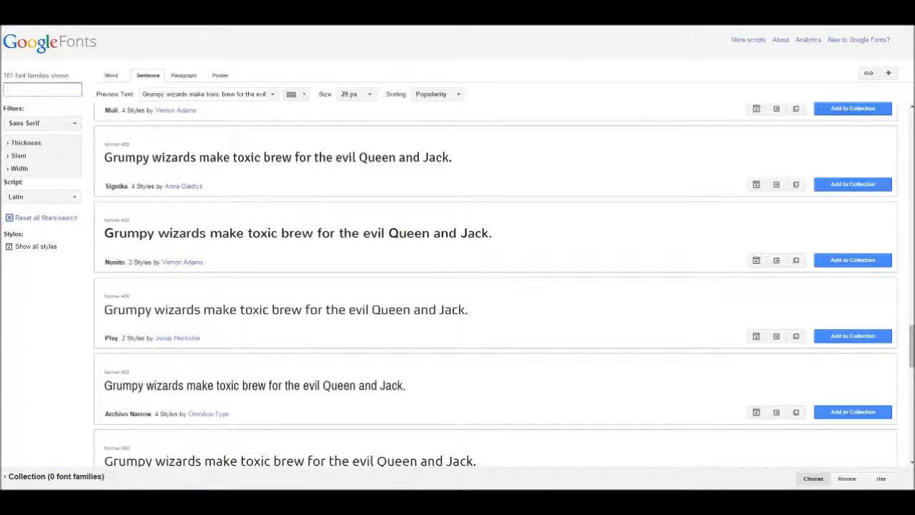
# - Switch to Google Fonts and browse the Sans Serif font previews for a suitable body font
pyautogui.scroll(-5, 494, 286)
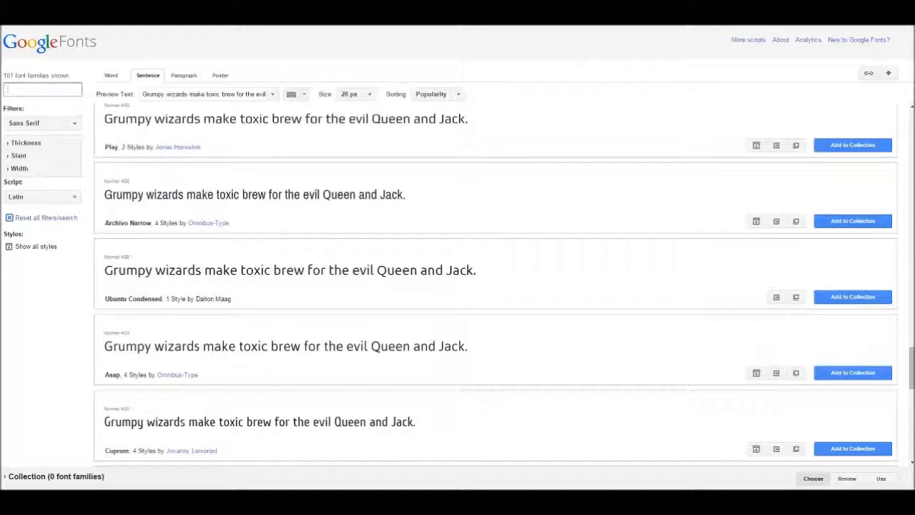
pyautogui.scroll(4, 494, 286)
pyautogui.scroll(8, 494, 286)
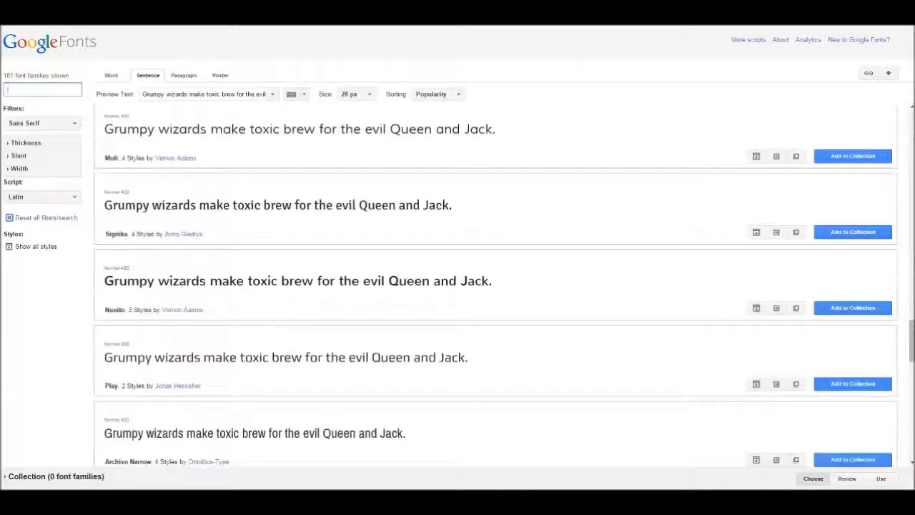
pyautogui.scroll(3, 493, 286)
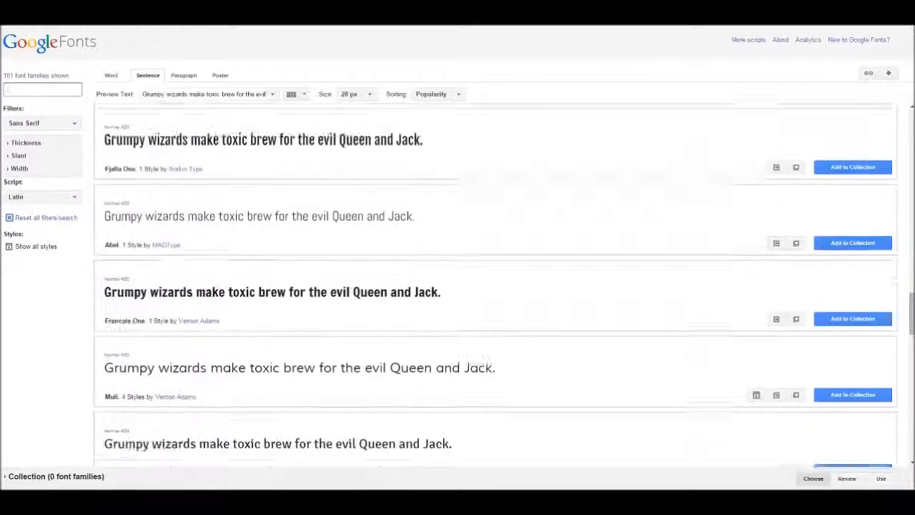
pyautogui.scroll(8, 494, 286)
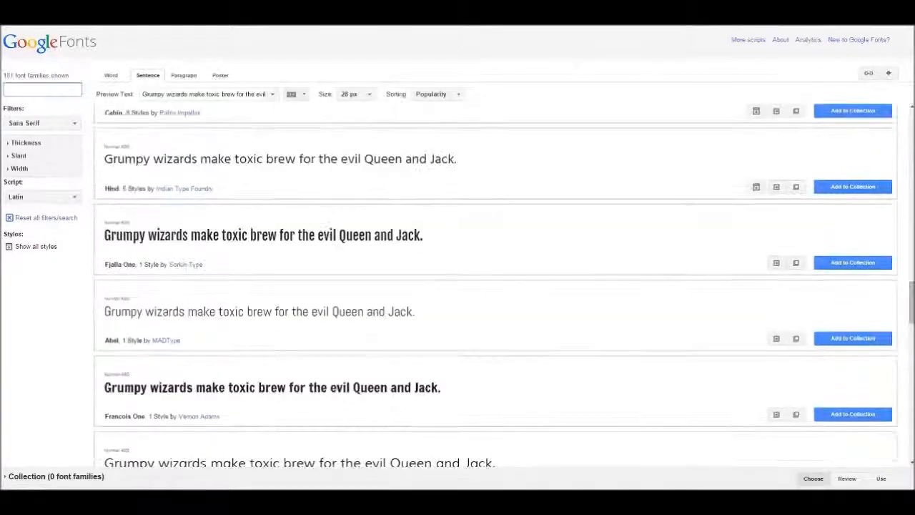
pyautogui.scroll(1, 494, 286)
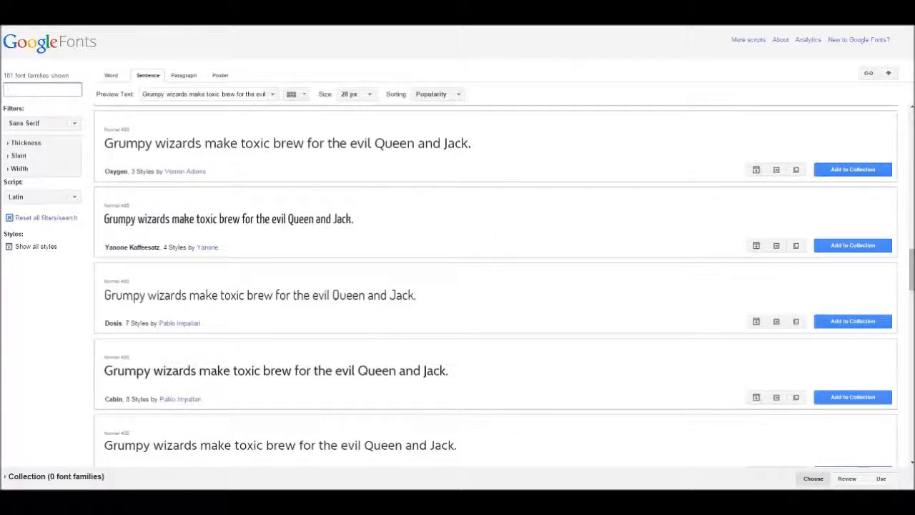
# - Return to the WordPress theme options, set the Body Text font face to Dosis, and check the title of the featured image post
pyautogui.hotkey('alt', 'Tab')
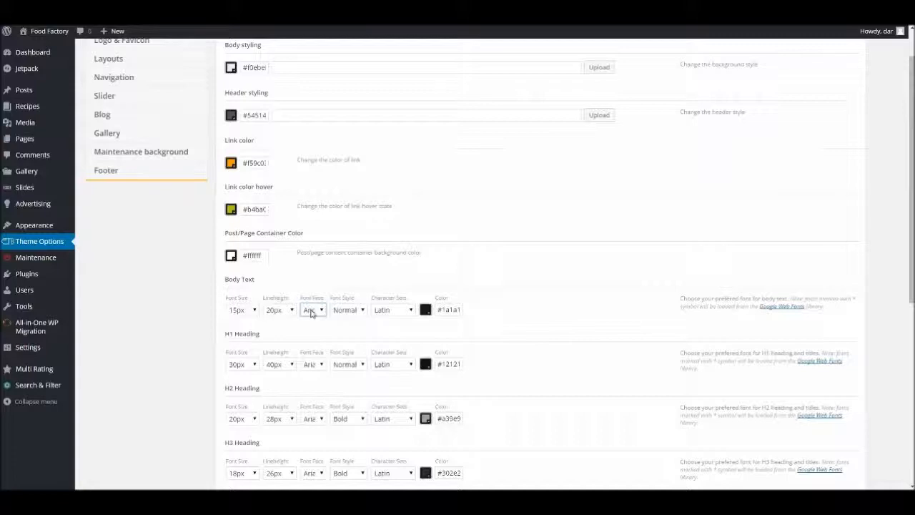
pyautogui.click(312, 310)
pyautogui.scroll(-10, 361, 229)
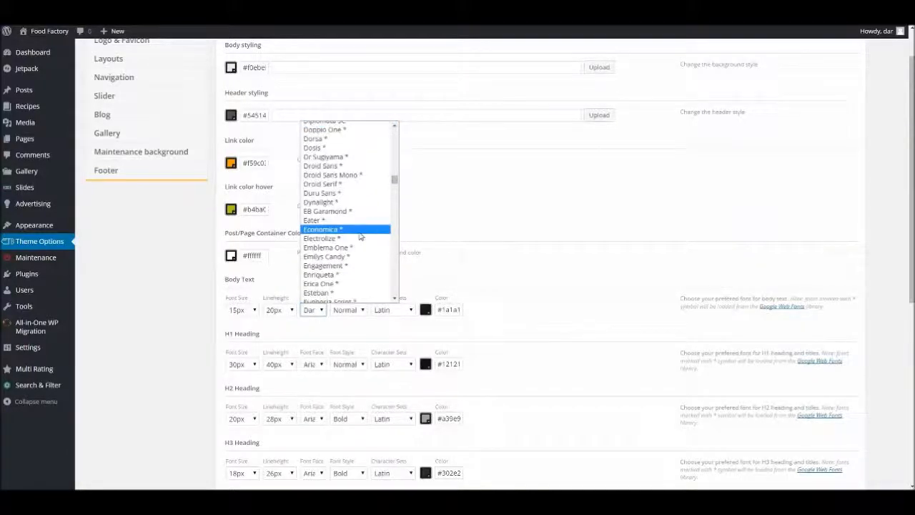
pyautogui.scroll(3, 357, 239)
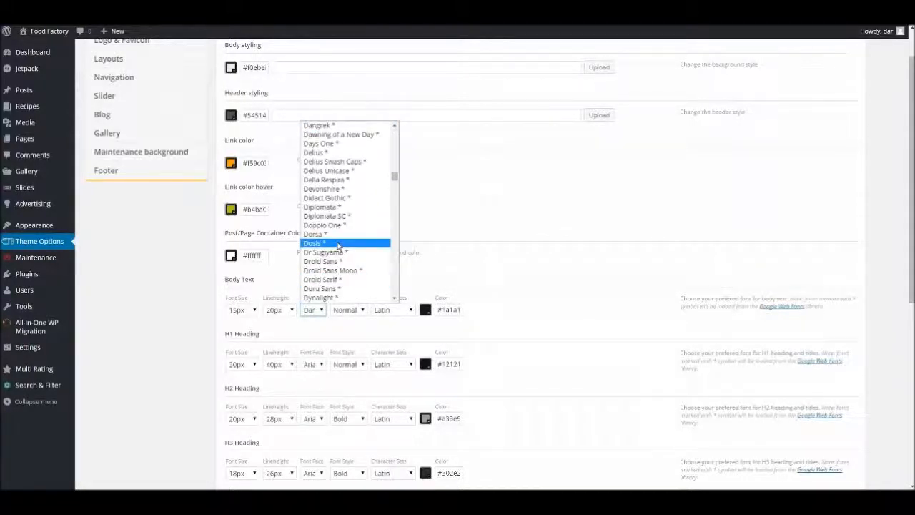
pyautogui.click(339, 244)
pyautogui.scroll(-2, 529, 279)
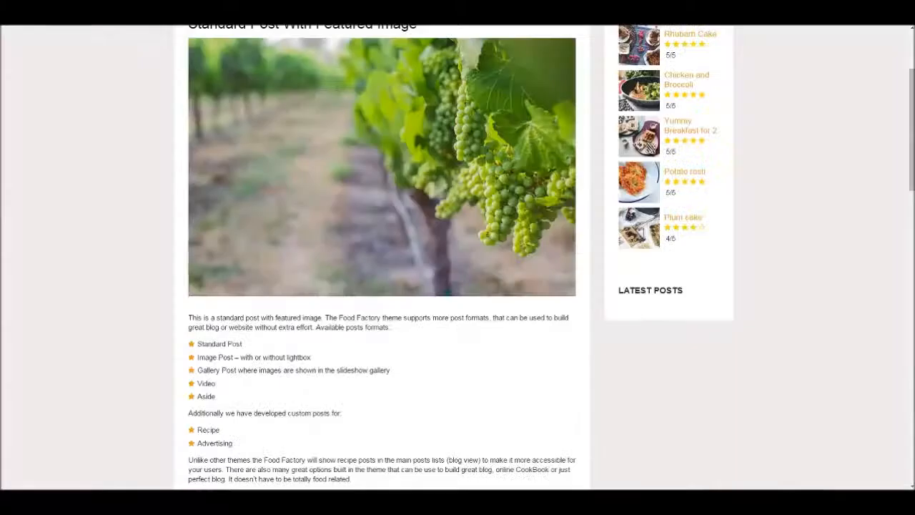
pyautogui.scroll(3, 458, 286)
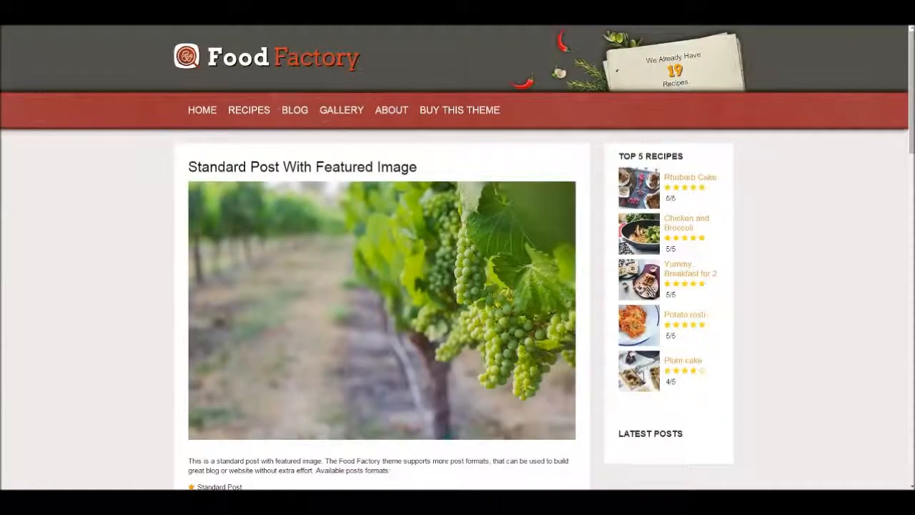
pyautogui.moveTo(418, 166); pyautogui.dragTo(189, 167)
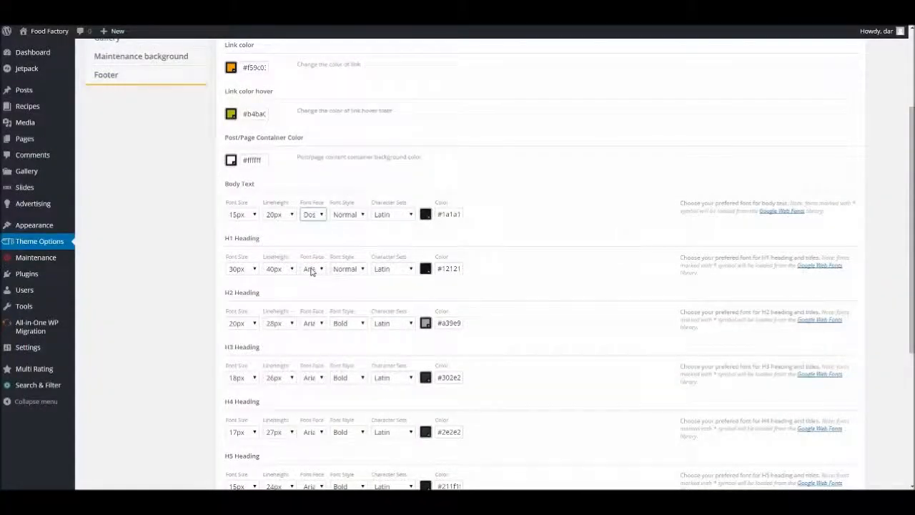
pyautogui.click(311, 270)
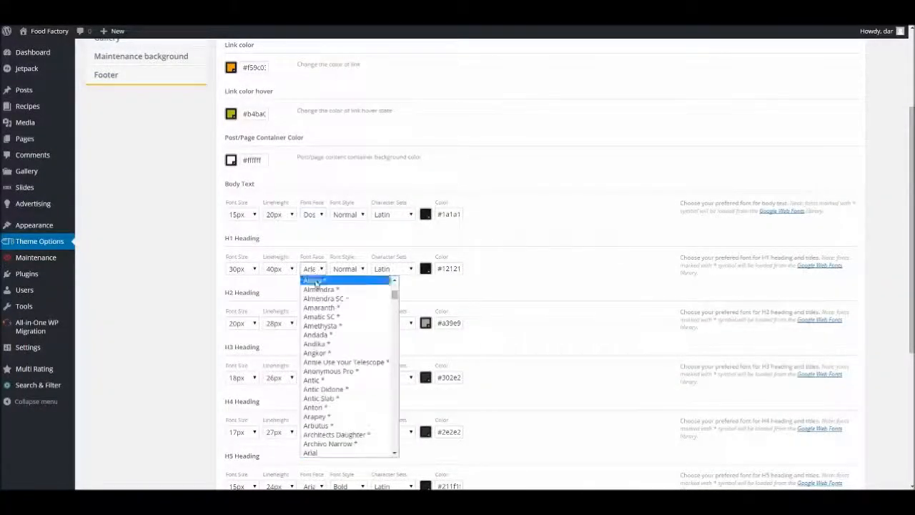
pyautogui.click(479, 294)
pyautogui.click(324, 274)
pyautogui.click(479, 245)
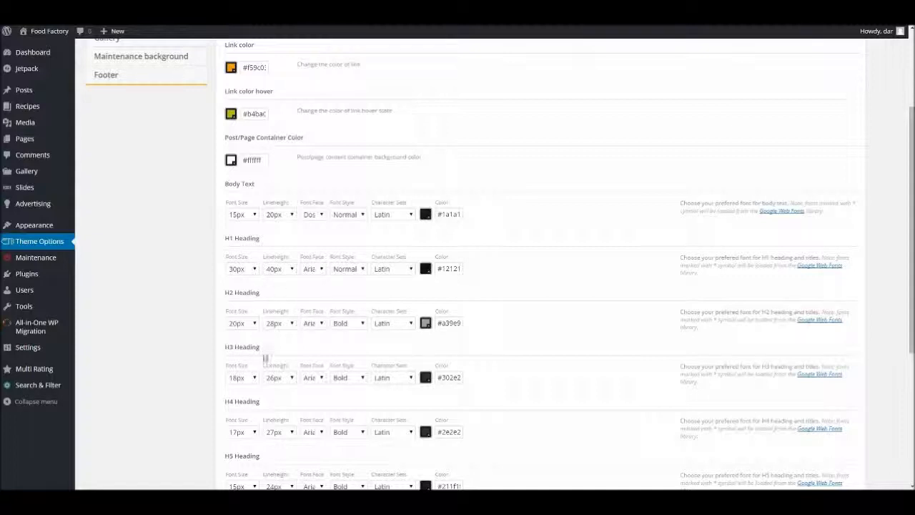
pyautogui.click(311, 271)
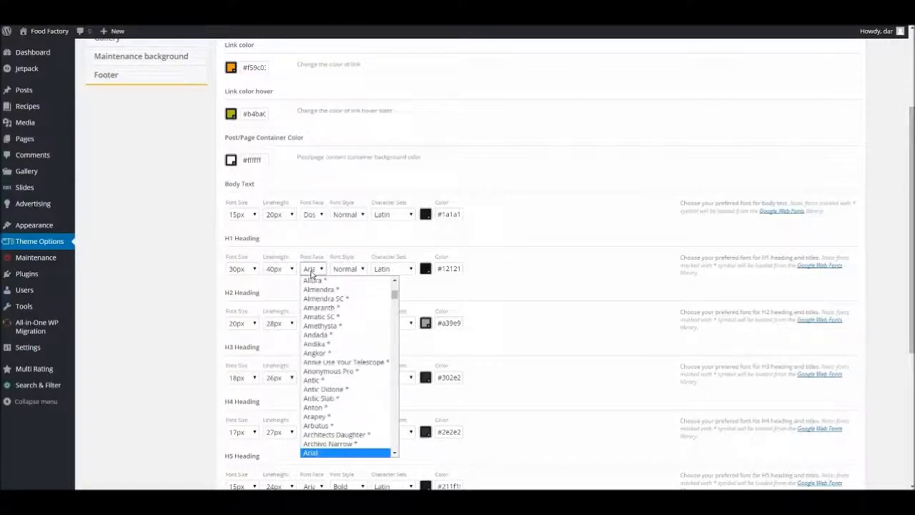
pyautogui.moveTo(396, 299); pyautogui.dragTo(397, 344)
pyautogui.click(507, 272)
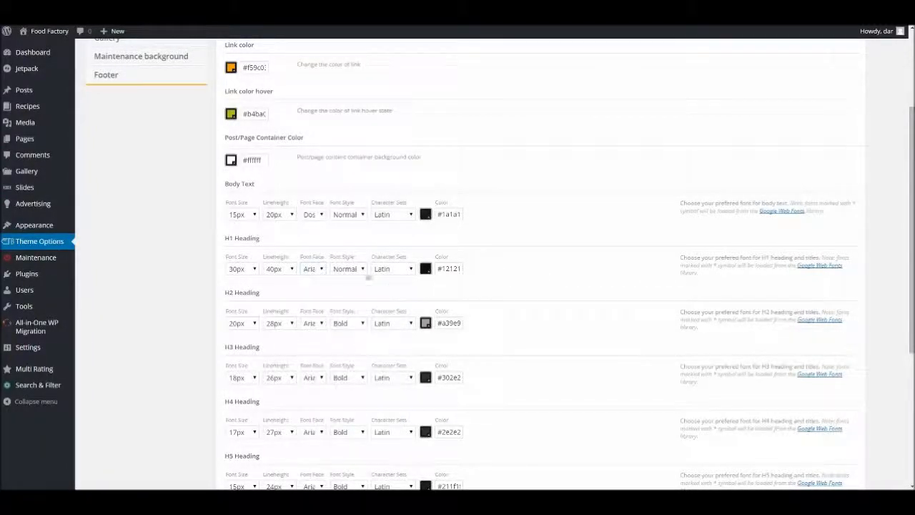
# - Set the H1 Heading font face to Dosis and save the theme options
pyautogui.click(315, 270)
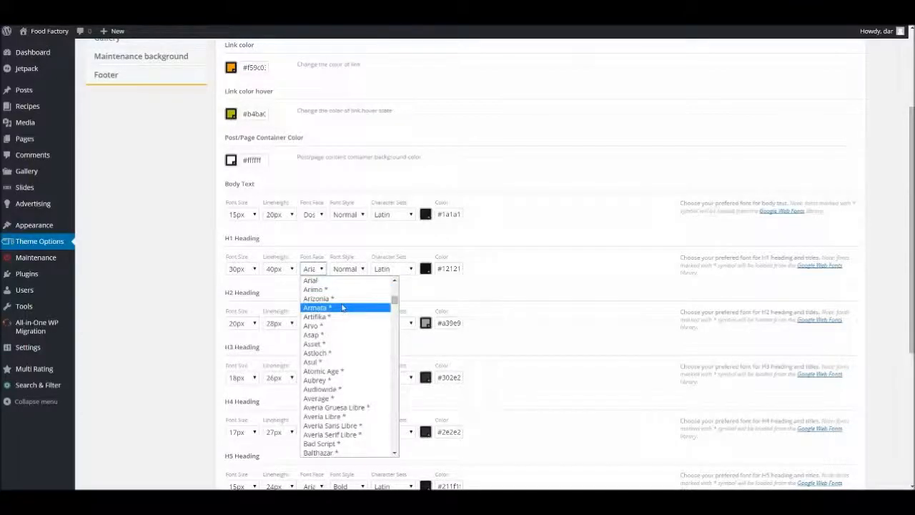
pyautogui.scroll(-3, 342, 309)
pyautogui.moveTo(393, 312); pyautogui.dragTo(391, 343)
pyautogui.click(346, 349)
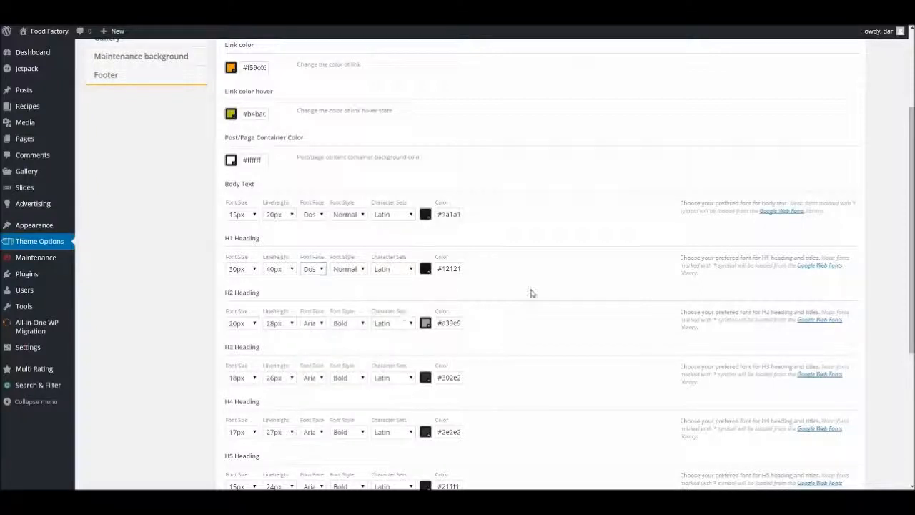
pyautogui.scroll(-4, 532, 293)
pyautogui.scroll(2, 576, 321)
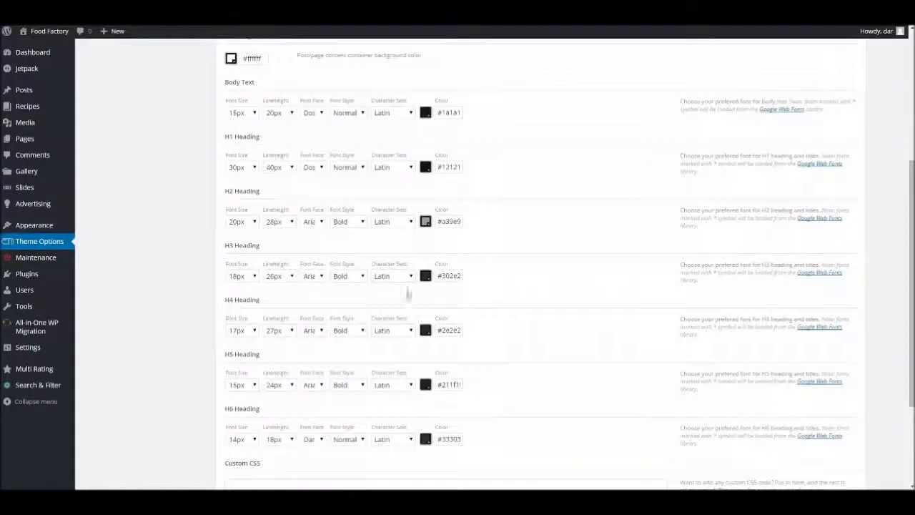
pyautogui.scroll(-2, 854, 487)
pyautogui.click(836, 438)
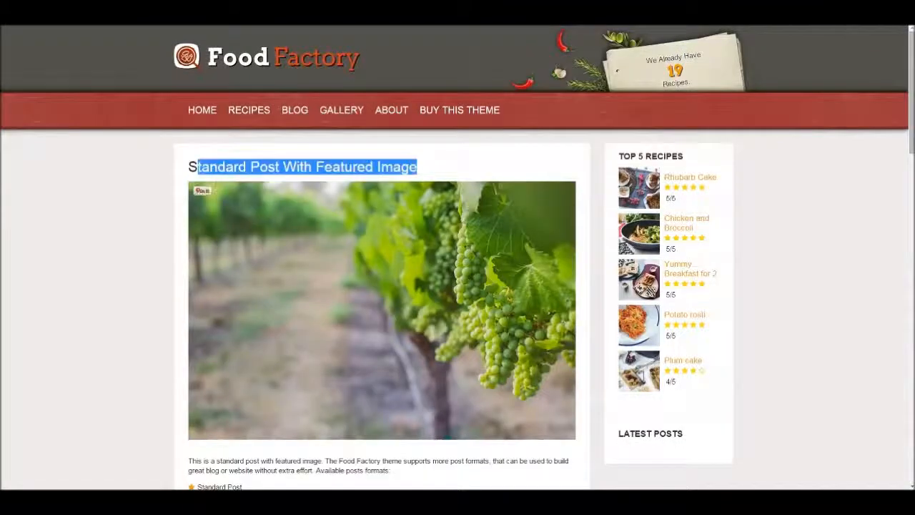
# - Reload the featured image post and check the fonts of its title and body text
pyautogui.click(298, 167)
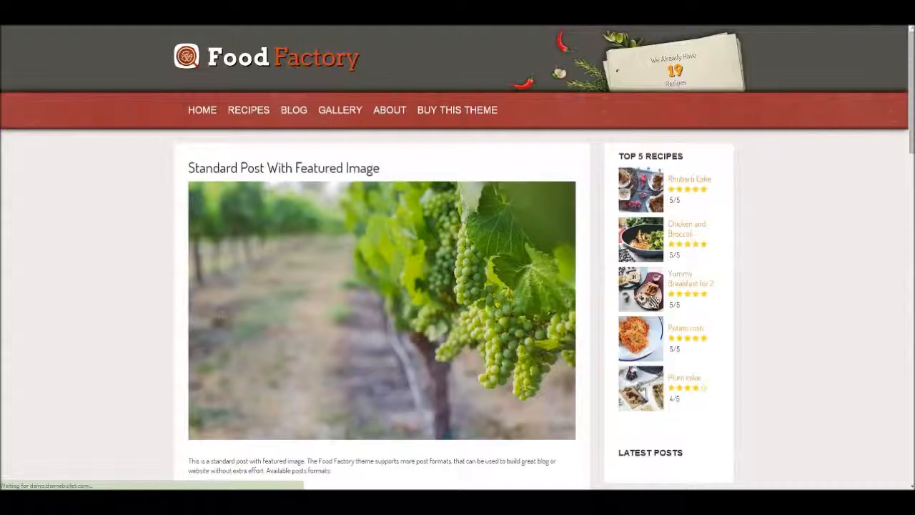
pyautogui.moveTo(380, 167); pyautogui.dragTo(188, 167)
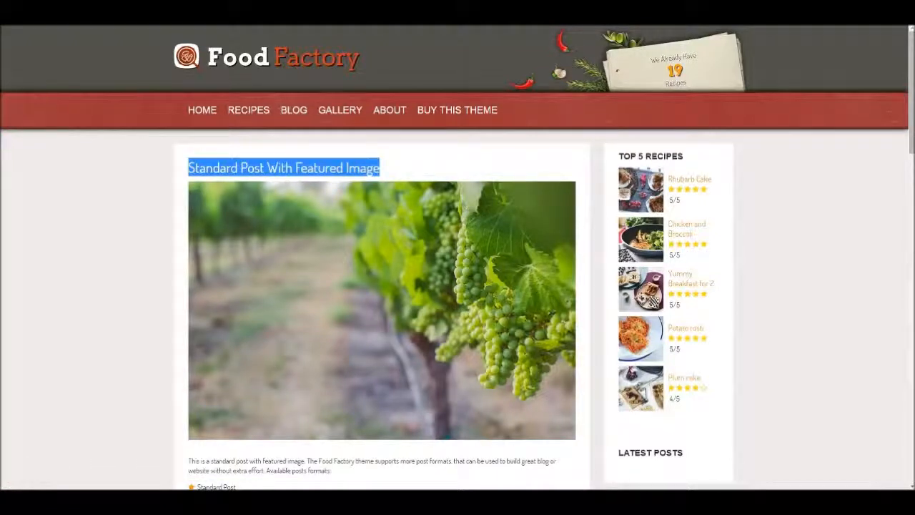
pyautogui.scroll(-3, 457, 257)
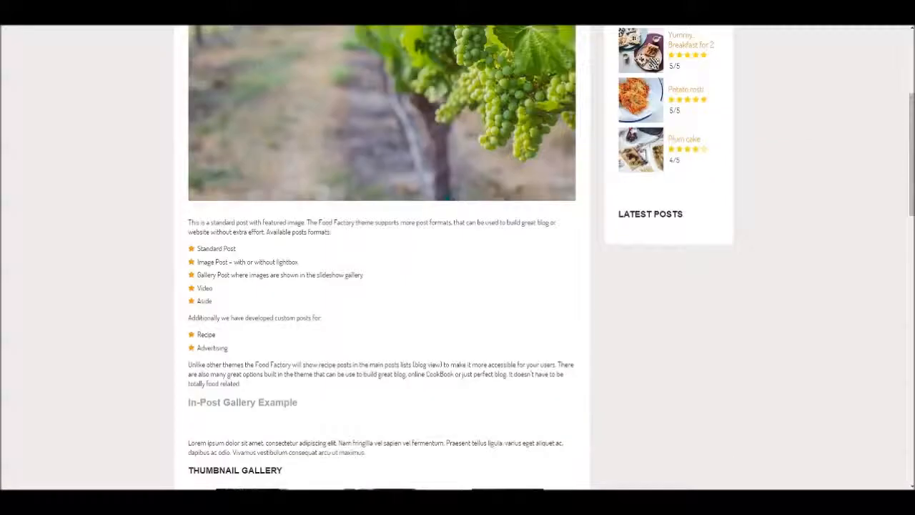
pyautogui.scroll(1, 458, 258)
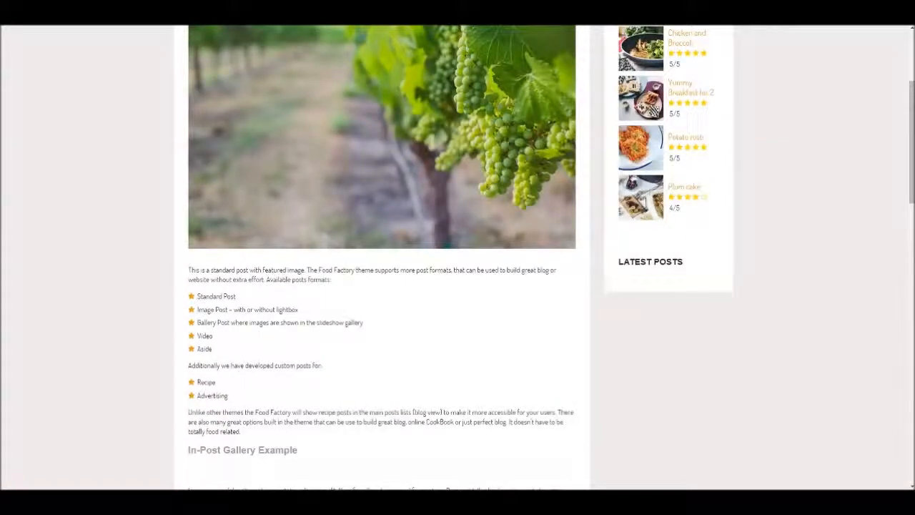
pyautogui.scroll(-1, 458, 258)
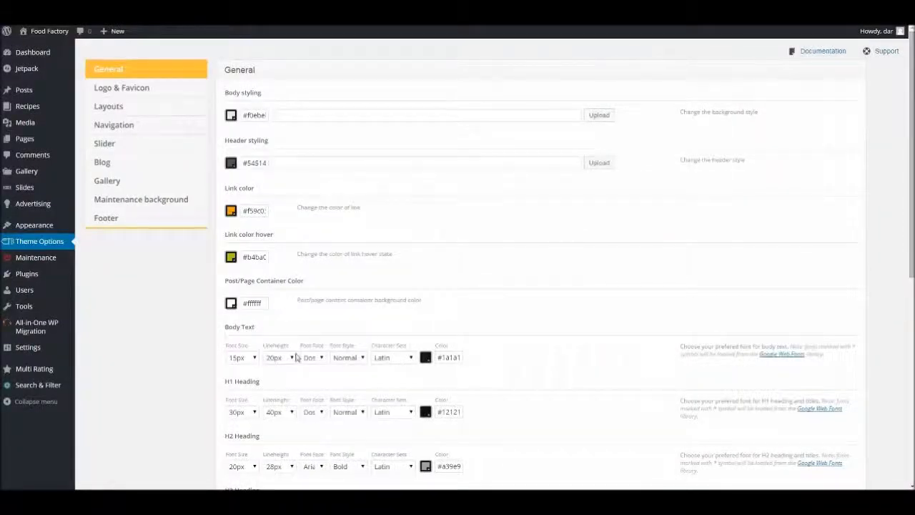
# - Set the Body Text font size to 16px, save the theme options, and review the body text on the post
pyautogui.click(252, 358)
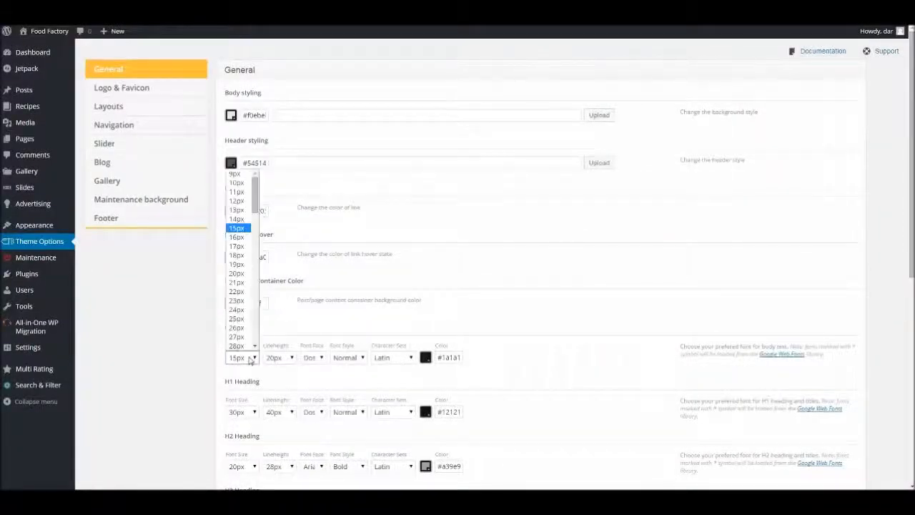
pyautogui.click(239, 237)
pyautogui.scroll(-1, 284, 352)
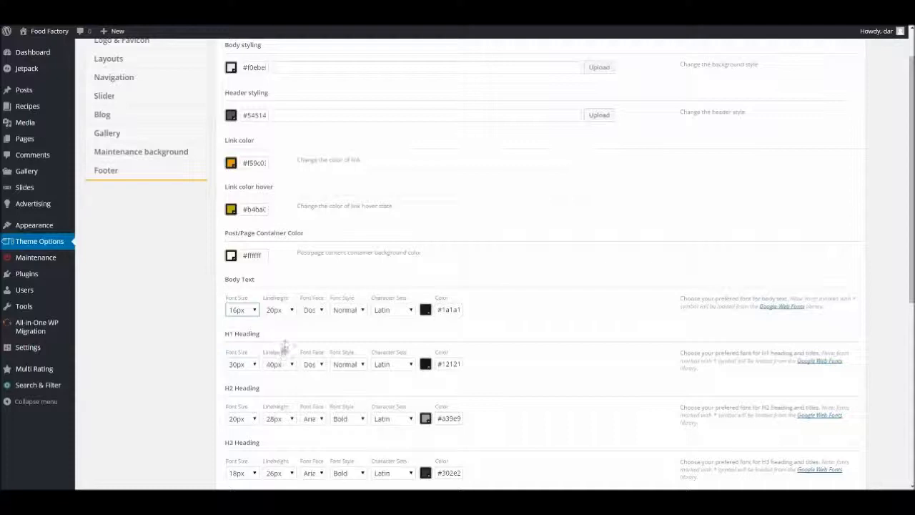
pyautogui.scroll(-3, 572, 301)
pyautogui.scroll(-2, 642, 325)
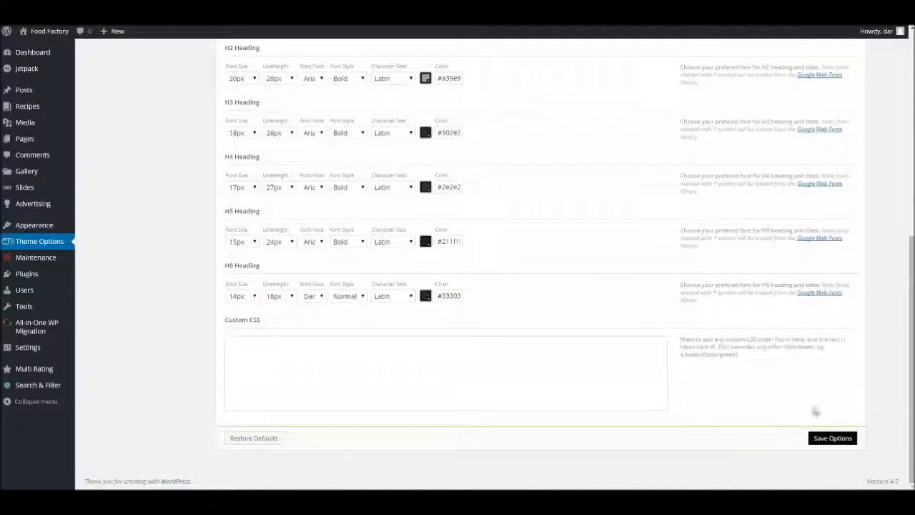
pyautogui.click(830, 438)
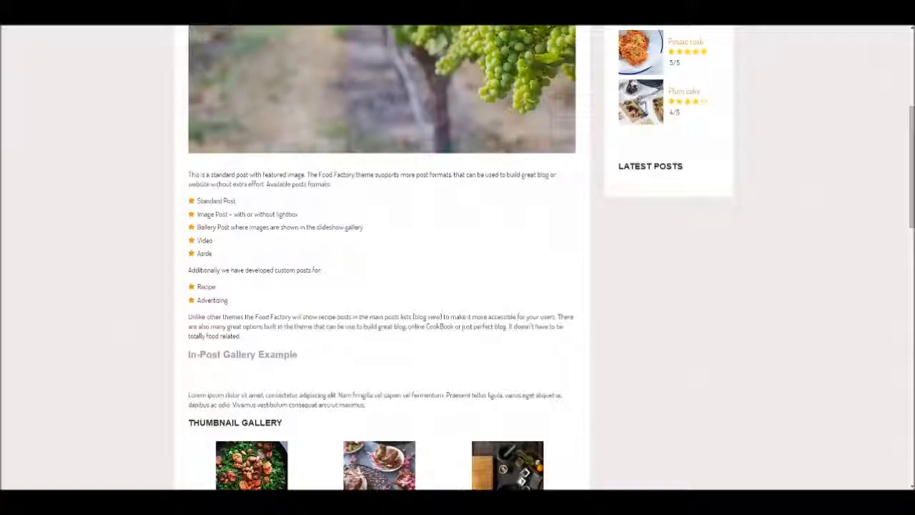
pyautogui.scroll(2, 458, 258)
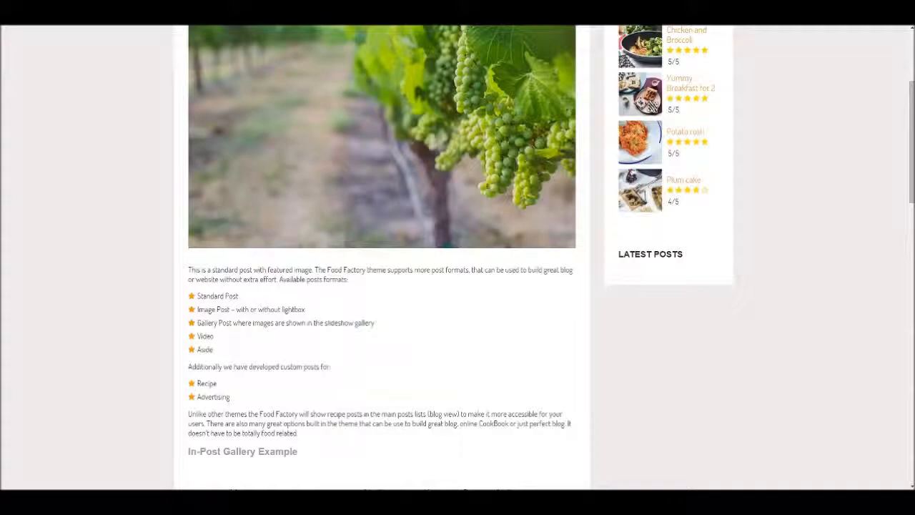
pyautogui.scroll(-1, 382, 286)
# - Increase the Body Text line height beyond 22px in the General theme options and save the options
pyautogui.hotkey('alt', 'Tab')
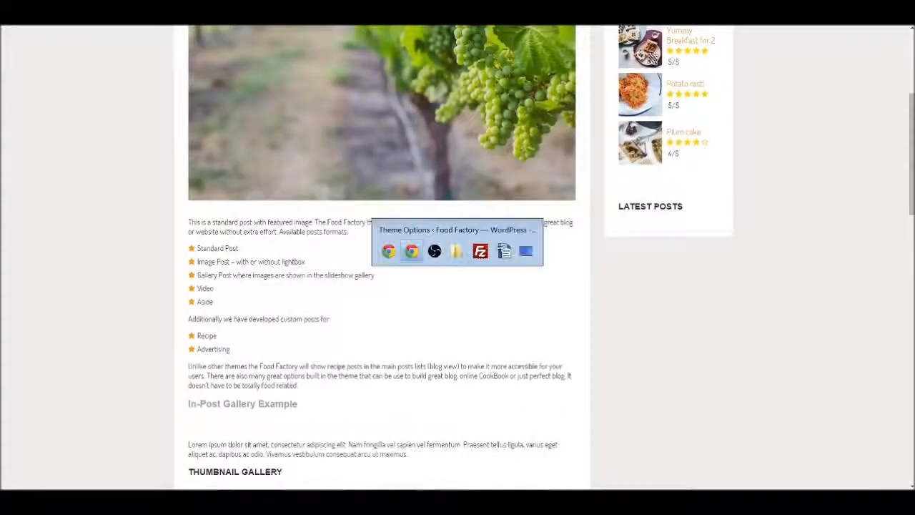
pyautogui.scroll(-2, 315, 297)
pyautogui.click(275, 262)
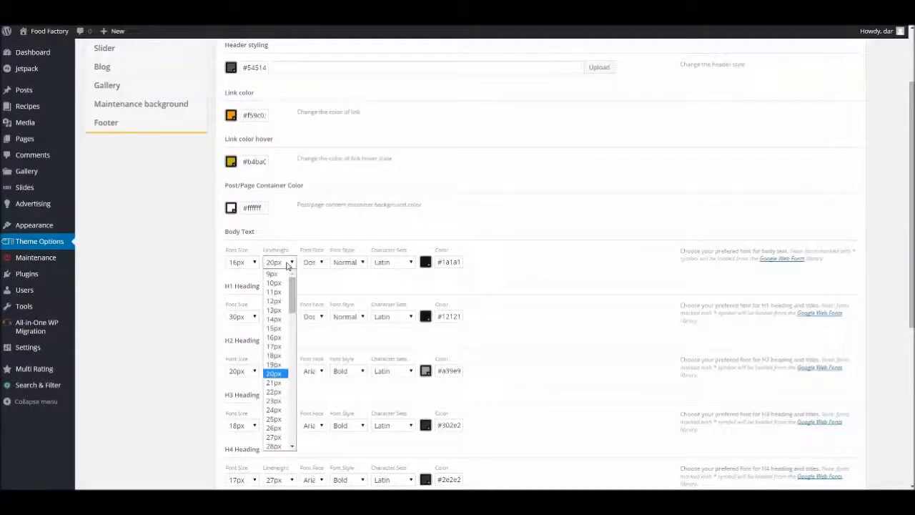
pyautogui.moveTo(291, 293); pyautogui.dragTo(292, 305)
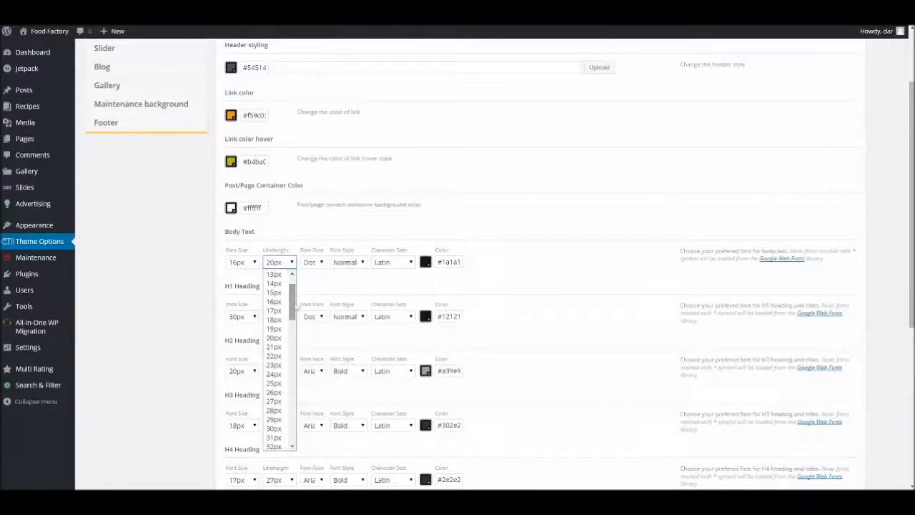
pyautogui.click(275, 360)
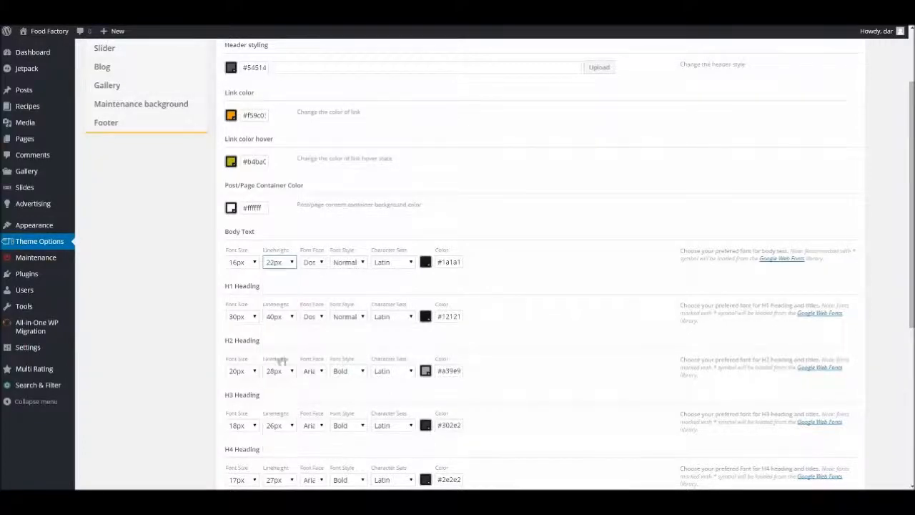
pyautogui.click(292, 263)
pyautogui.click(278, 382)
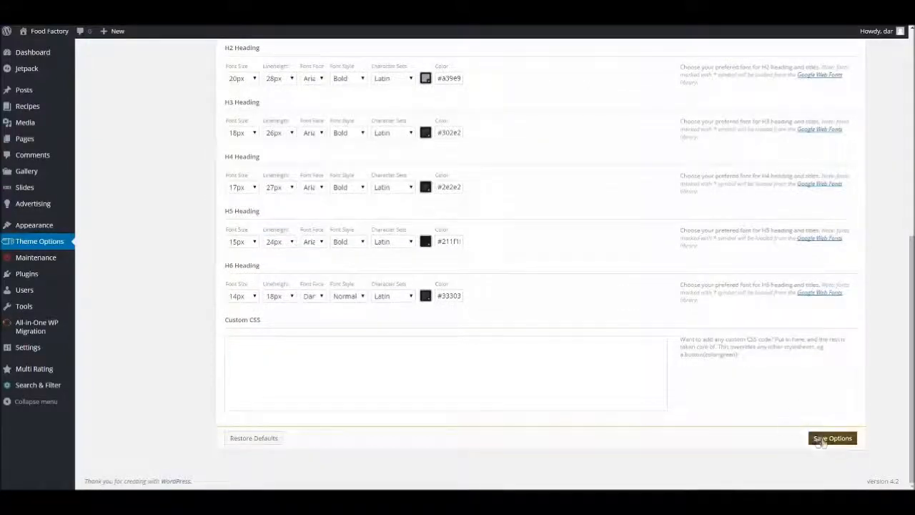
pyautogui.click(822, 436)
# - Reload the featured image post and check the line spacing of its body text and lists
pyautogui.hotkey('alt', 'Tab')
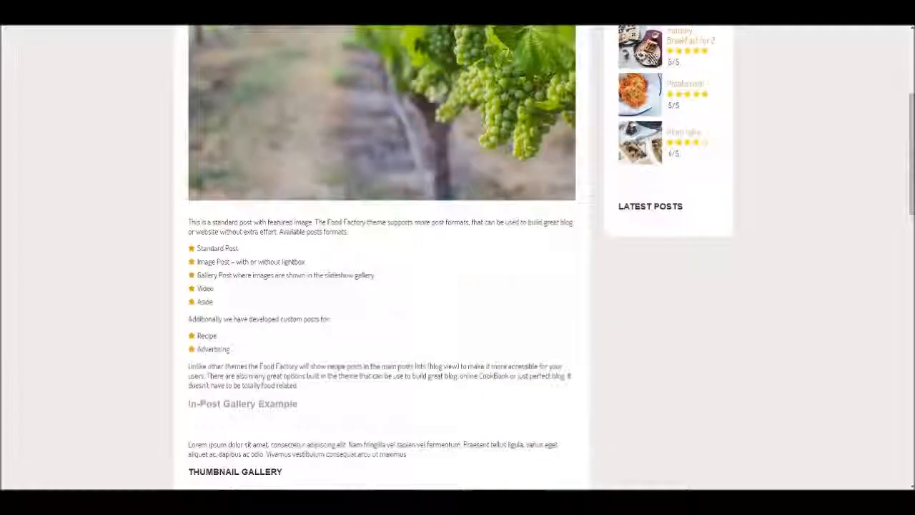
pyautogui.press('F5')
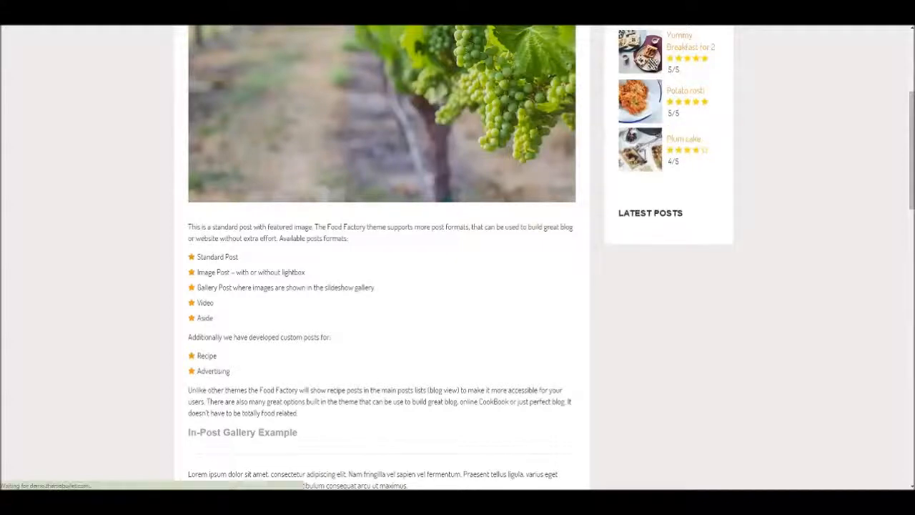
pyautogui.scroll(-2, 458, 258)
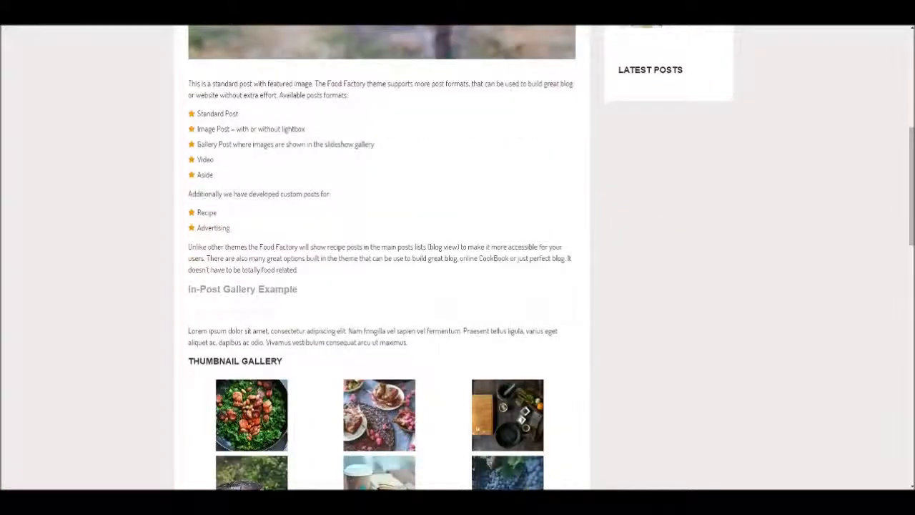
pyautogui.scroll(5, 382, 258)
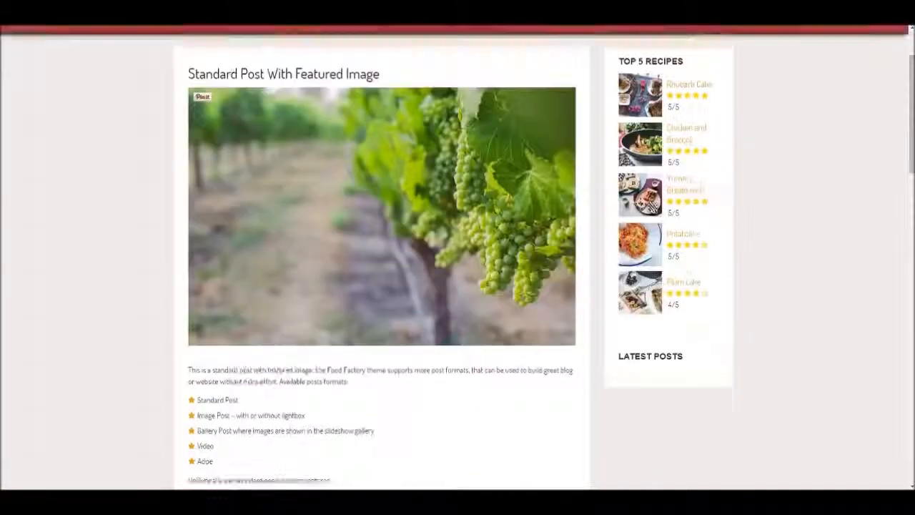
# - Switch back to the Sans Serif font previews in Google Fonts
pyautogui.hotkey('alt', 'Tab')
pyautogui.hotkey('alt', 'Tab')
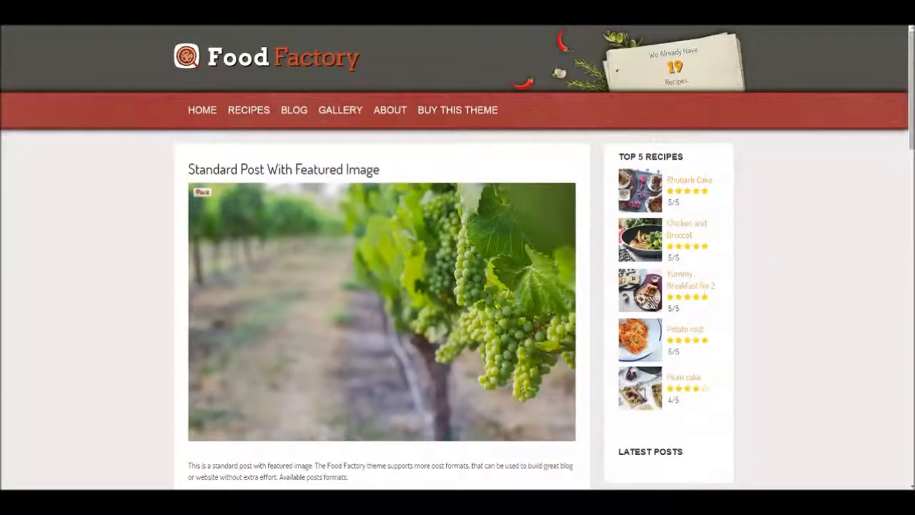
pyautogui.hotkey('alt', 'Tab')
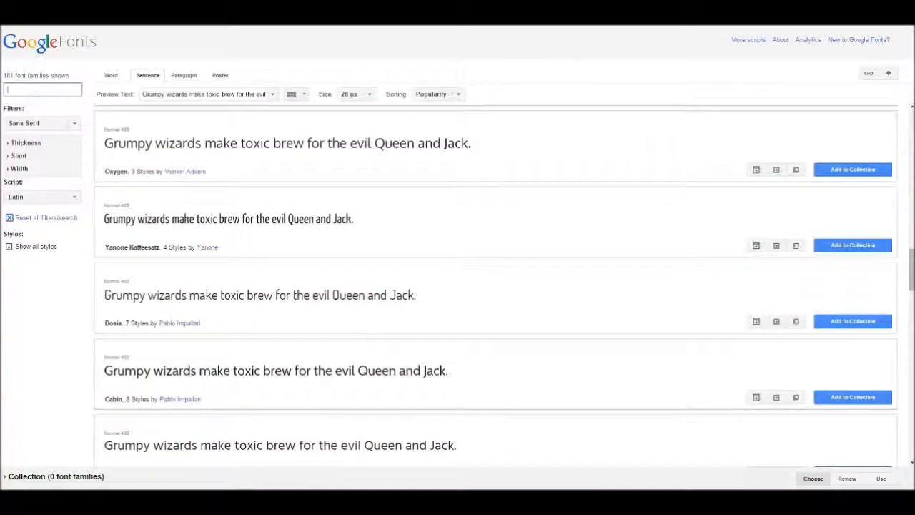
# - Browse the Sans Serif previews, switch to the theme options, set the Body Text font face to Josefin Sans and save
pyautogui.scroll(-5, 495, 286)
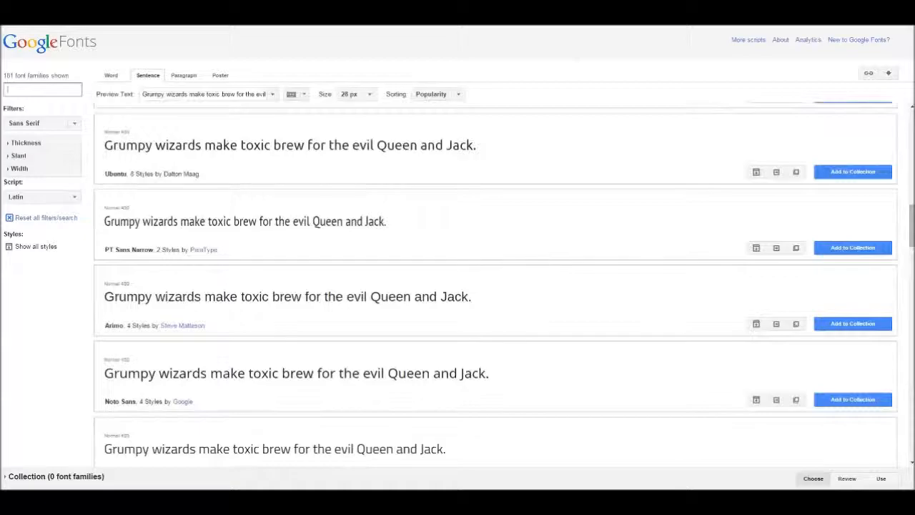
pyautogui.hotkey('alt', 'Tab')
pyautogui.click(316, 357)
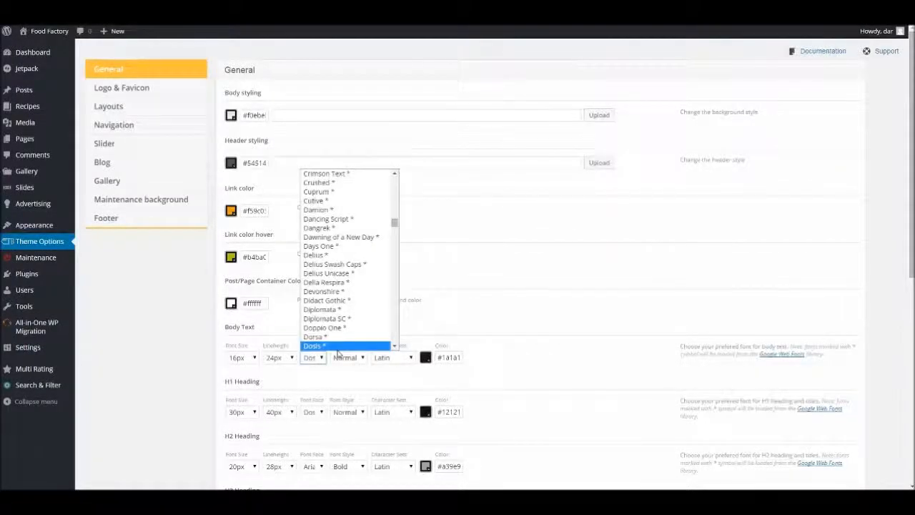
pyautogui.moveTo(394, 224); pyautogui.dragTo(392, 261)
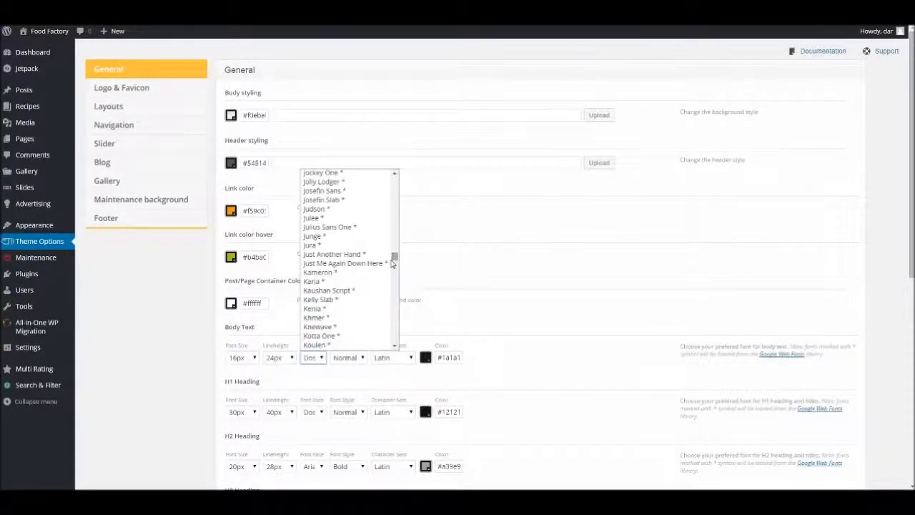
pyautogui.click(366, 194)
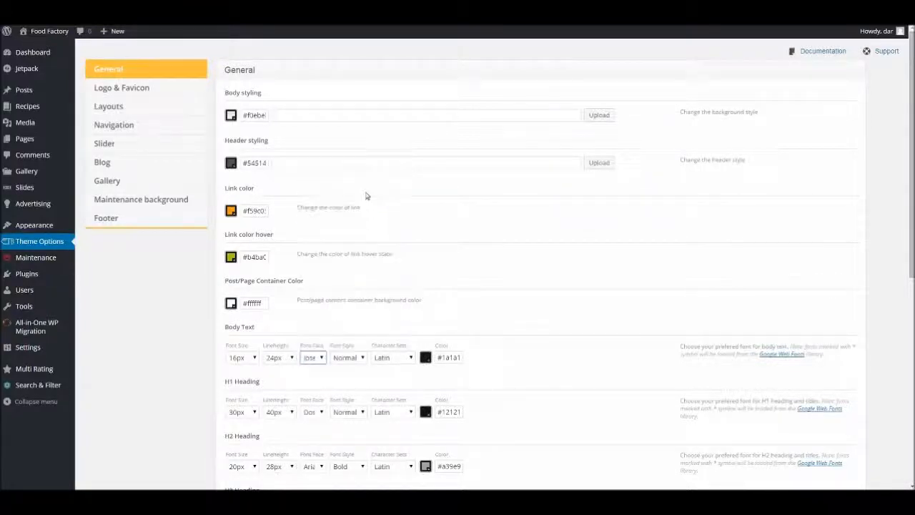
pyautogui.scroll(-5, 804, 423)
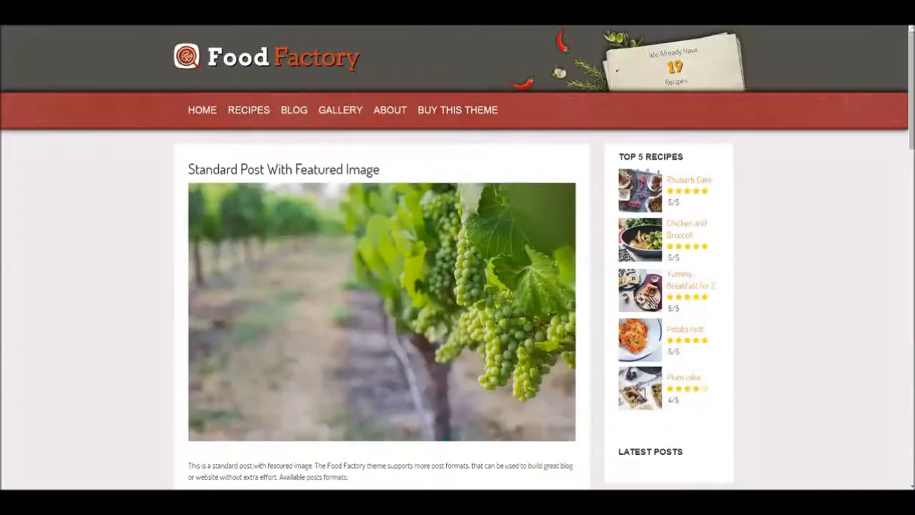
# - Check how the new body font looks in the paragraphs and lists of the featured image post
pyautogui.scroll(-3, 458, 258)
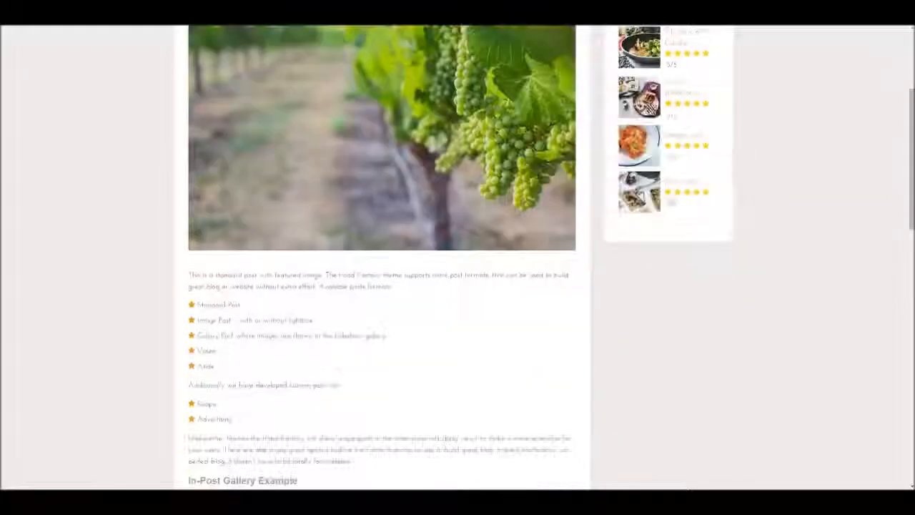
pyautogui.moveTo(353, 286); pyautogui.dragTo(189, 275)
pyautogui.click(188, 276)
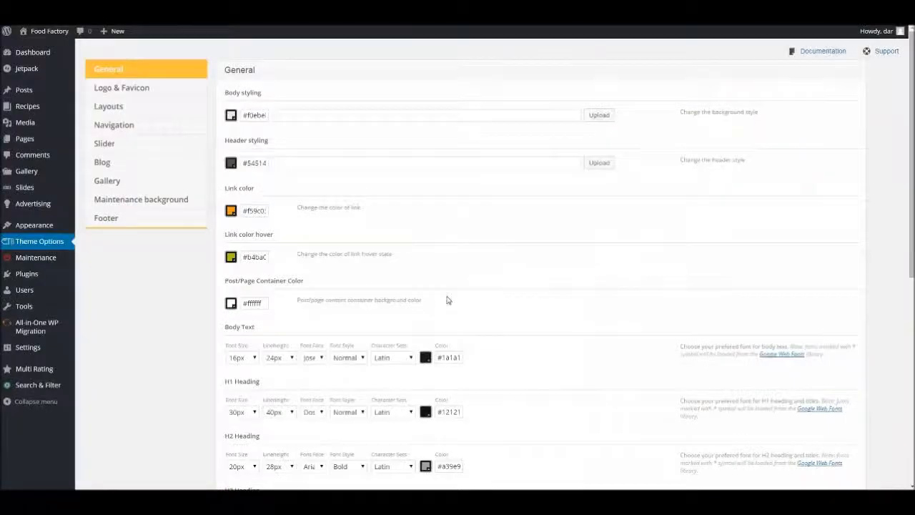
# - Darken the Body Text colour to near-black in the General theme options and save the options
pyautogui.scroll(-1, 449, 368)
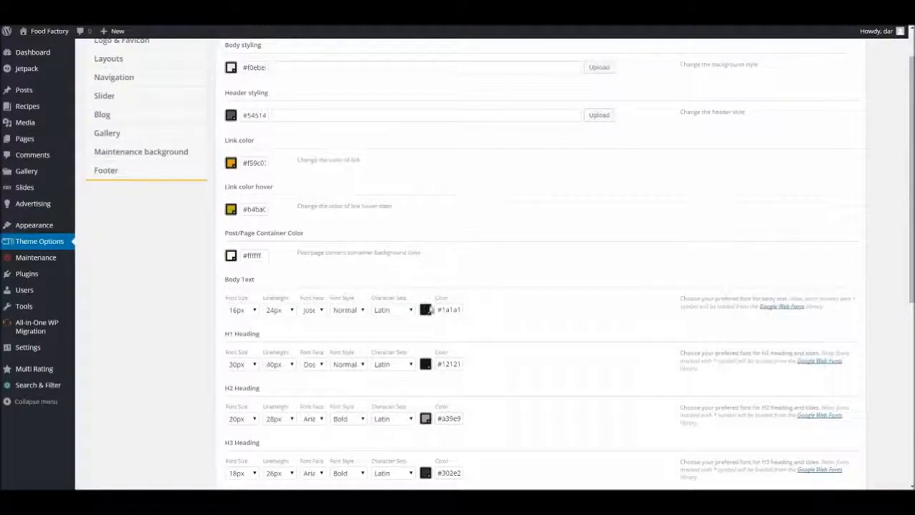
pyautogui.click(428, 311)
pyautogui.click(429, 335)
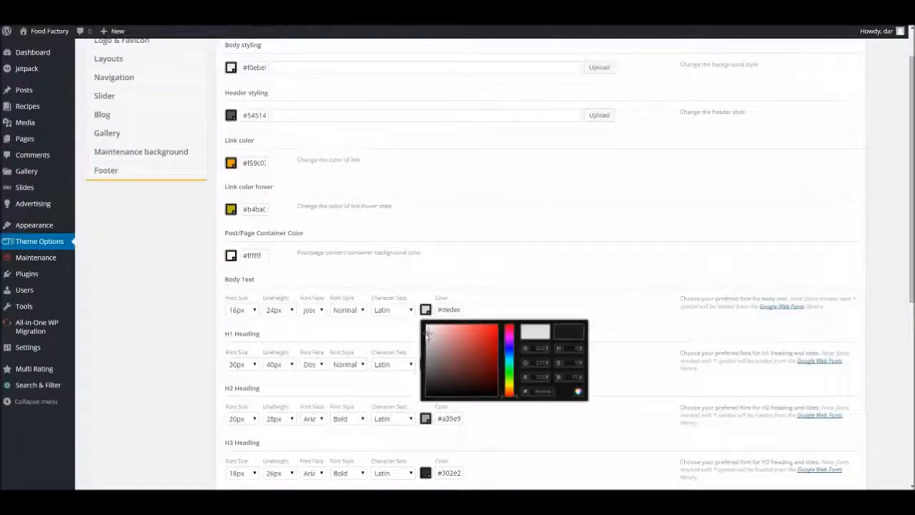
pyautogui.moveTo(429, 336); pyautogui.dragTo(426, 400)
pyautogui.click(490, 303)
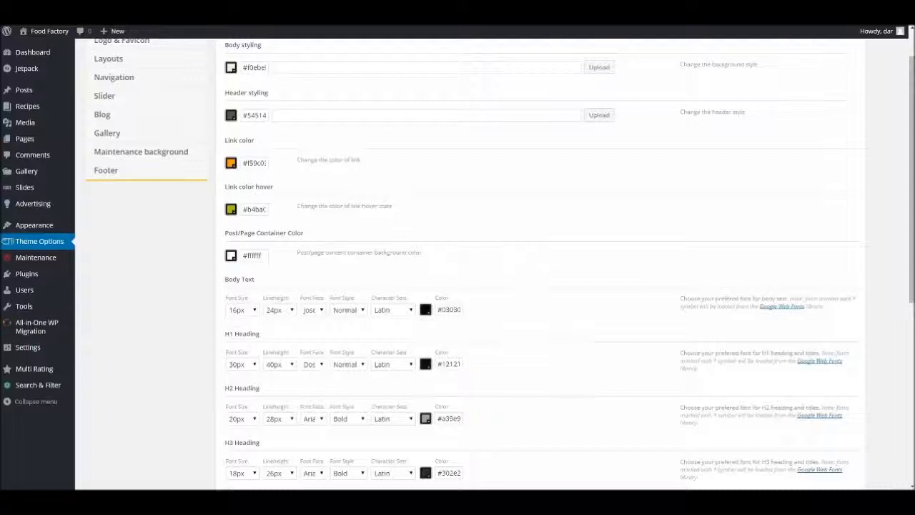
pyautogui.scroll(-2, 567, 306)
pyautogui.scroll(-2, 598, 341)
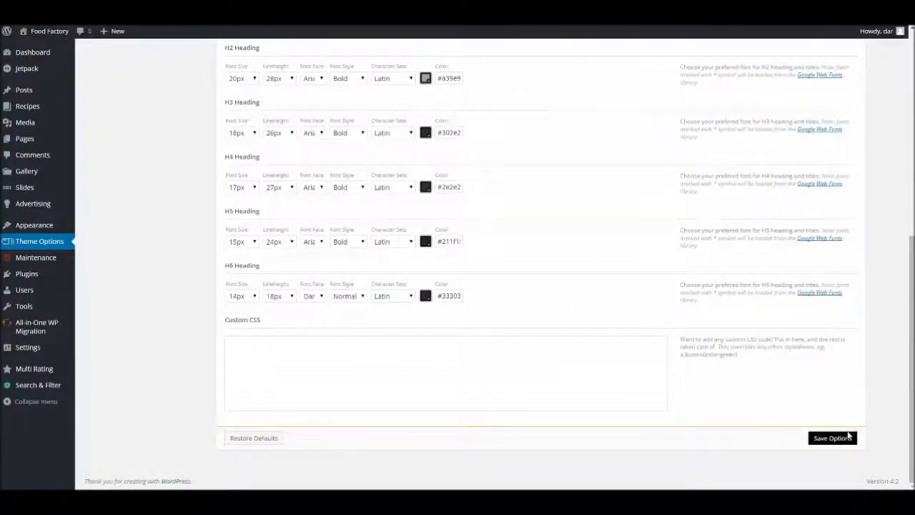
pyautogui.click(834, 438)
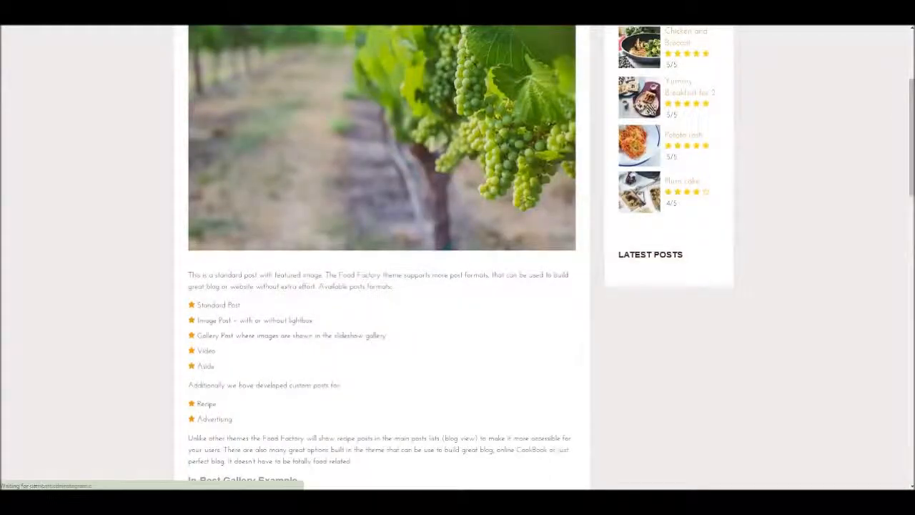
# - Review the darker body text in the paragraphs and lists of the featured image post
pyautogui.scroll(-2, 382, 257)
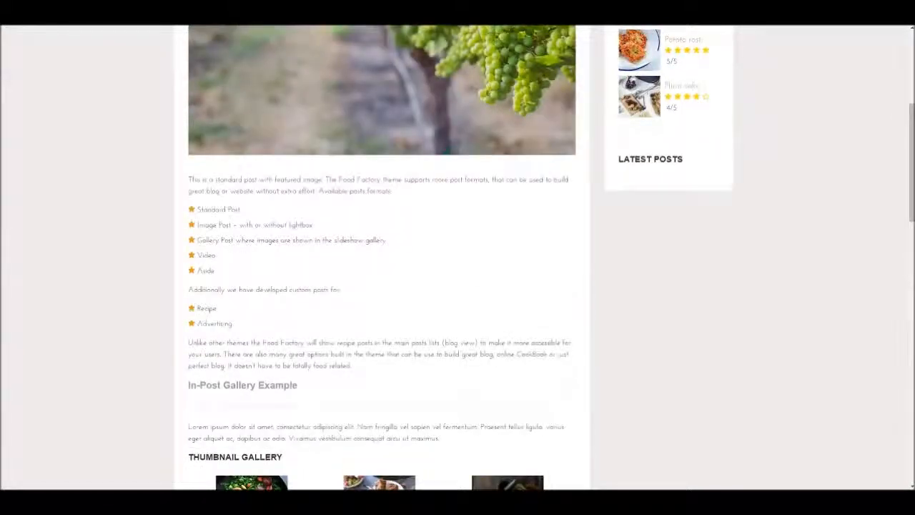
pyautogui.scroll(1, 382, 258)
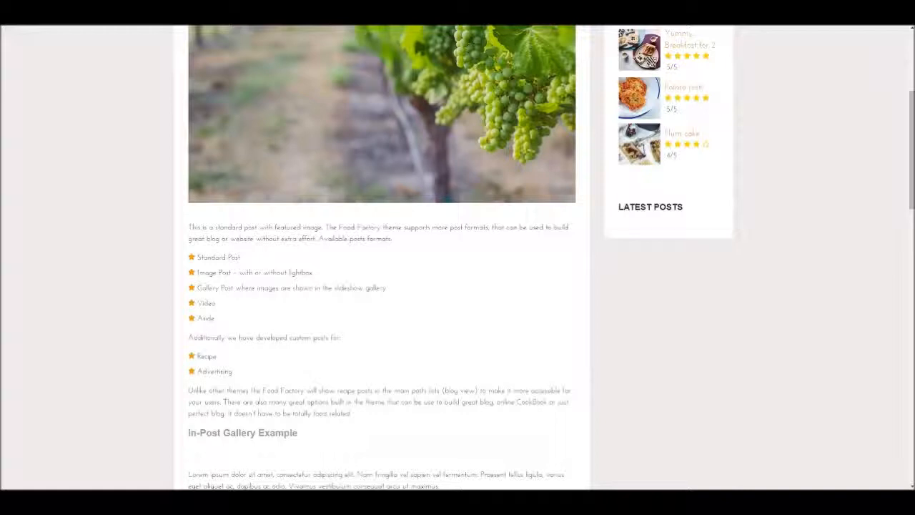
pyautogui.scroll(-1, 382, 257)
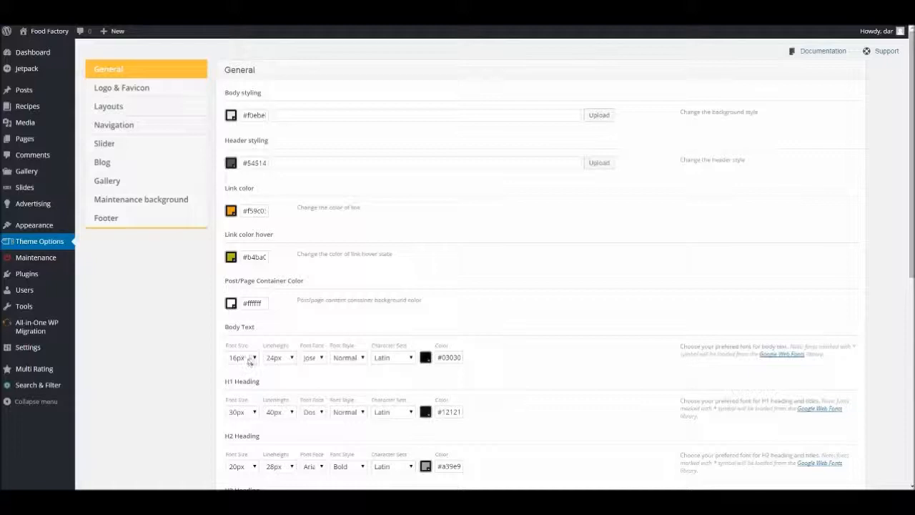
# - Set the Body Text font size to 17px in the General theme options and save the options
pyautogui.click(247, 358)
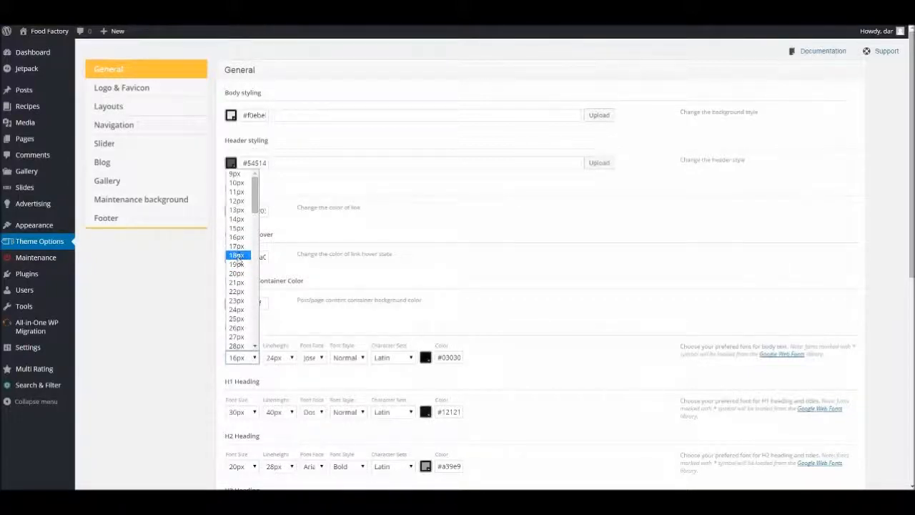
pyautogui.click(237, 246)
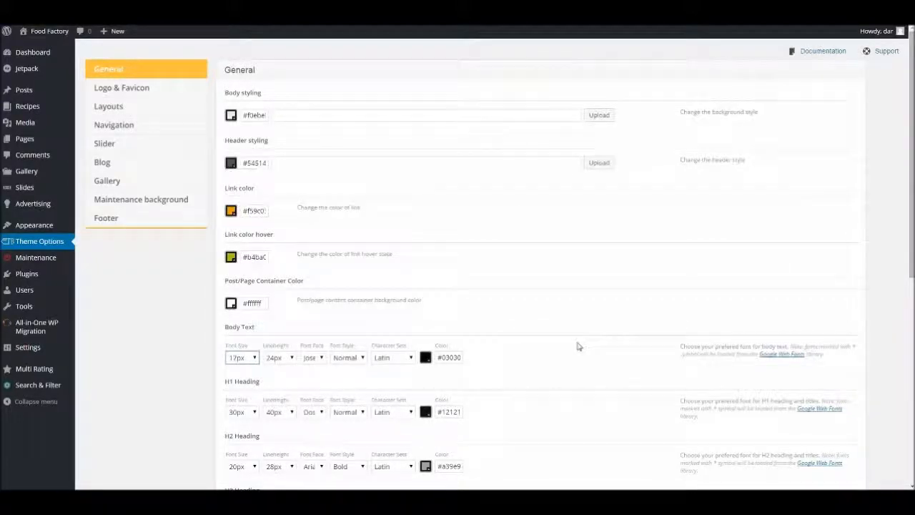
pyautogui.scroll(-5, 680, 394)
pyautogui.click(834, 439)
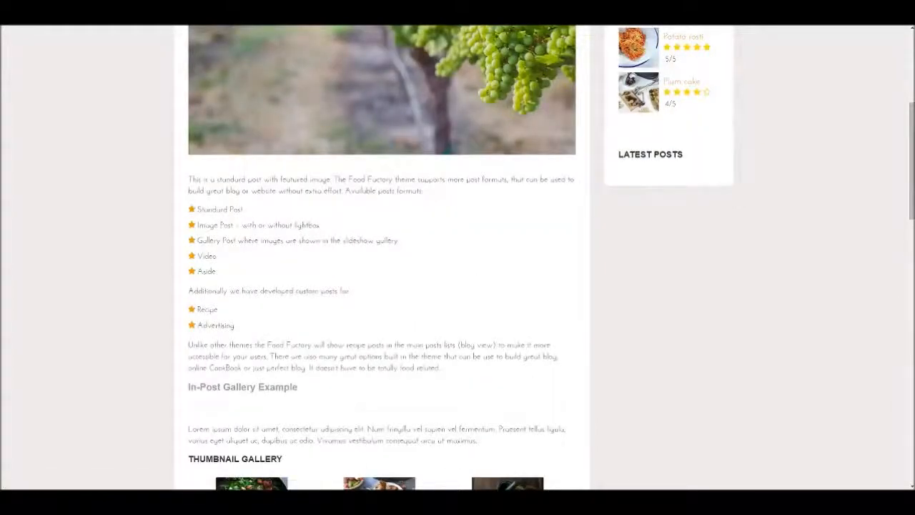
# - Examine the legibility of the enlarged text in the post's opening paragraph and bulleted list
pyautogui.moveTo(423, 191); pyautogui.dragTo(193, 180)
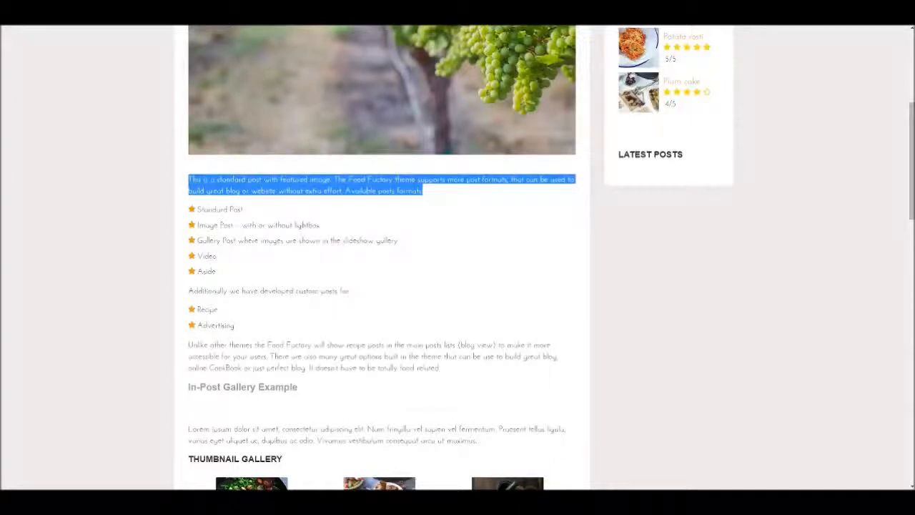
pyautogui.moveTo(400, 241); pyautogui.dragTo(197, 226)
pyautogui.moveTo(350, 292); pyautogui.dragTo(198, 271)
# - Switch back to the General theme options and set the Body Text font face to Open Sans
pyautogui.hotkey('alt', 'Tab')
pyautogui.click(314, 357)
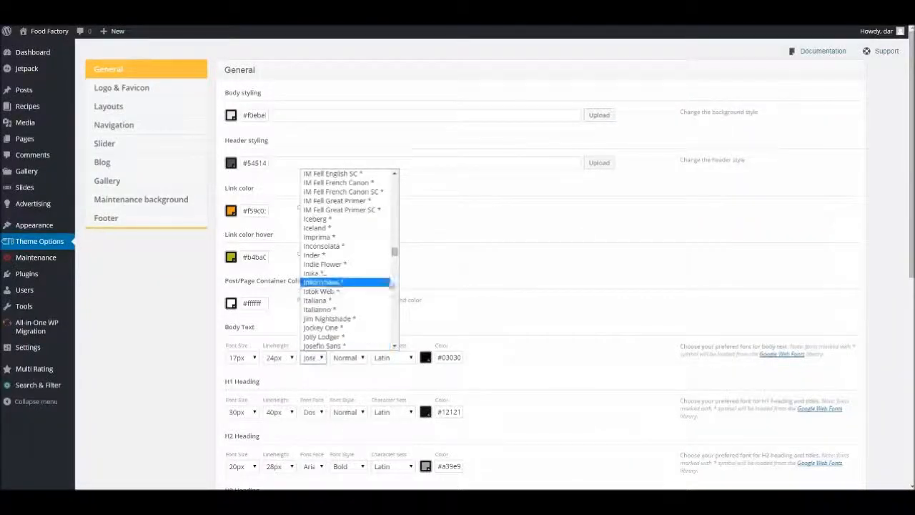
pyautogui.moveTo(395, 253); pyautogui.dragTo(394, 243)
pyautogui.moveTo(393, 212); pyautogui.dragTo(393, 182)
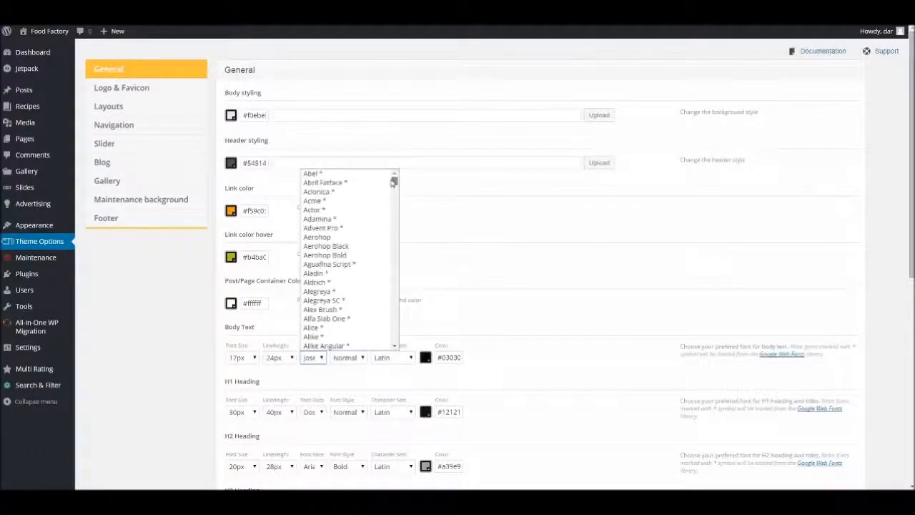
pyautogui.scroll(-3, 369, 261)
pyautogui.scroll(-5, 372, 257)
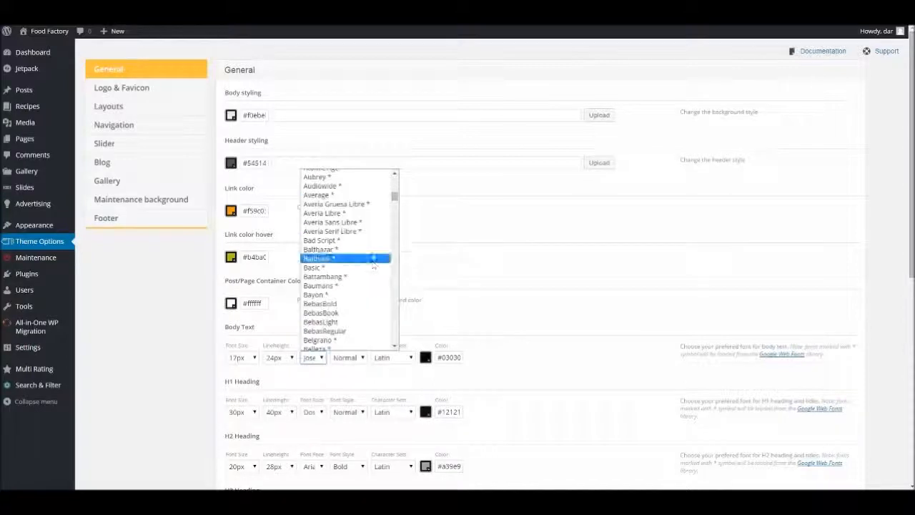
pyautogui.write('open')
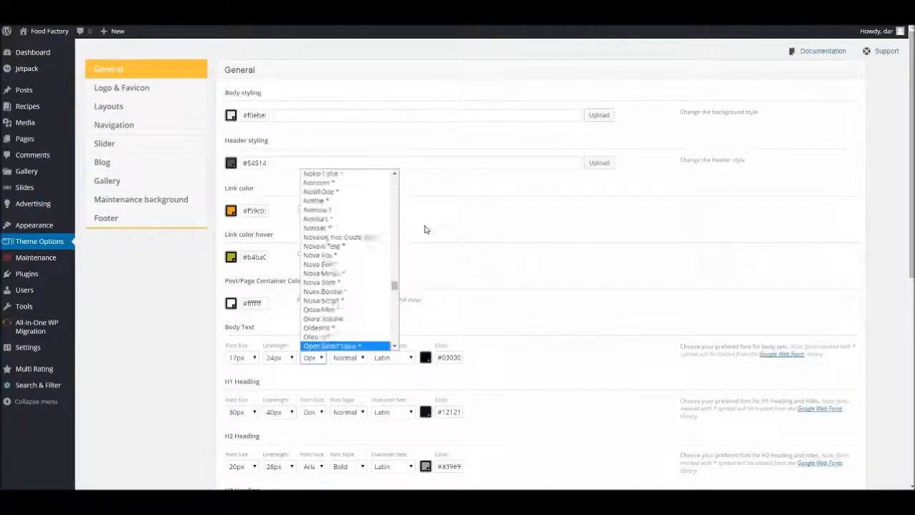
pyautogui.click(372, 346)
# - Set the Body Text font size to 15px and save the theme options
pyautogui.click(242, 357)
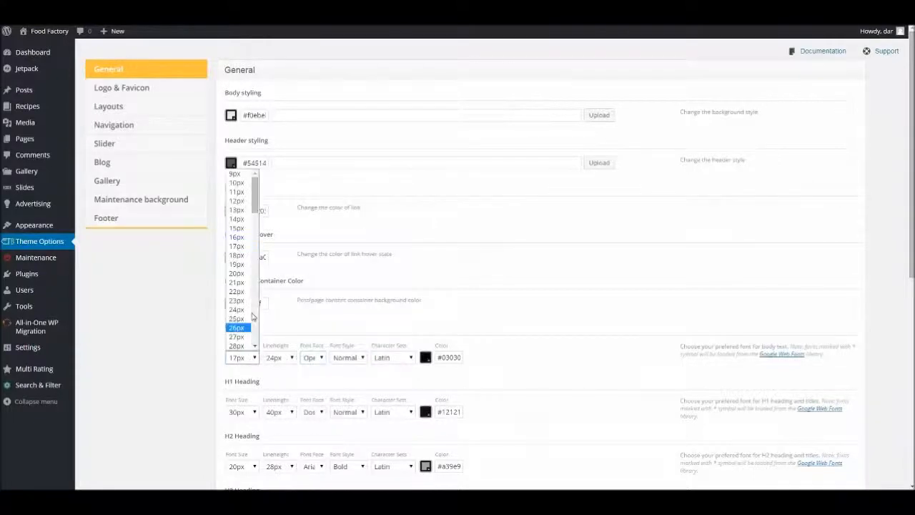
pyautogui.click(244, 229)
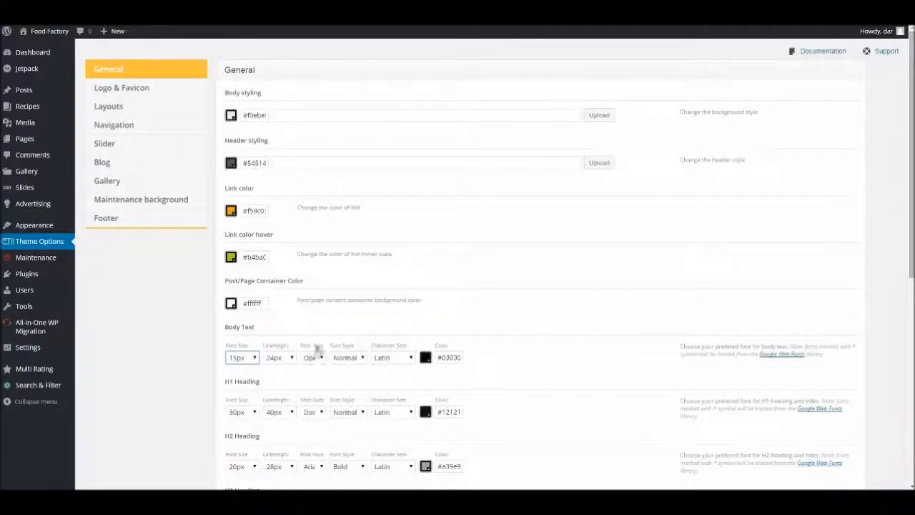
pyautogui.scroll(-6, 468, 321)
pyautogui.click(833, 438)
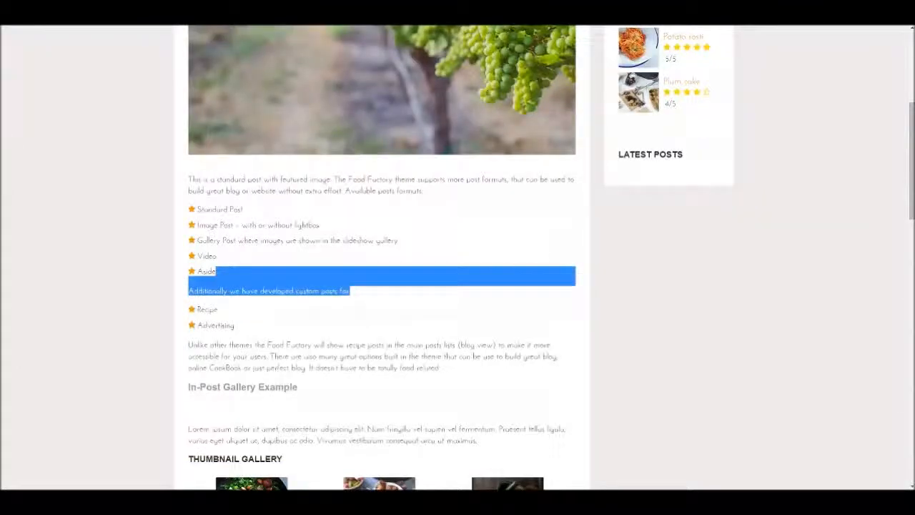
# - Reload the featured image post and check its body text against the In-Post Gallery Example heading
pyautogui.press('F5')
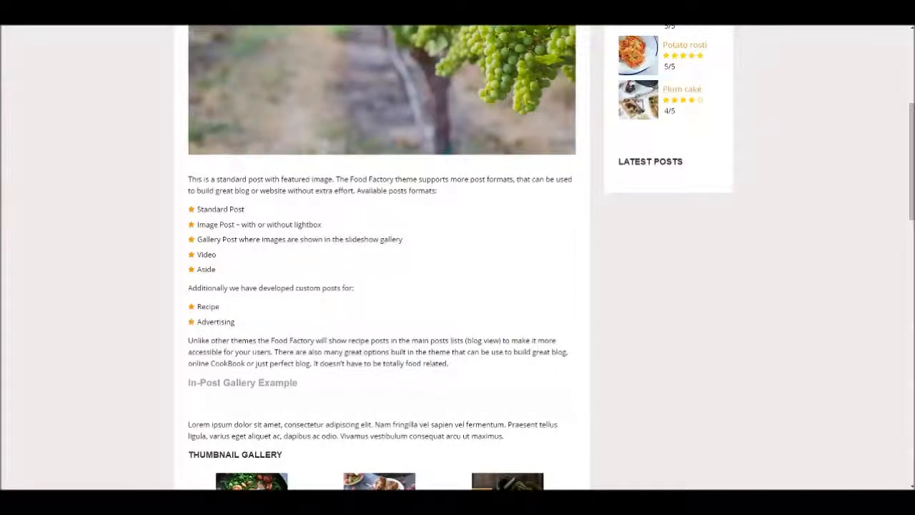
pyautogui.scroll(-2, 458, 258)
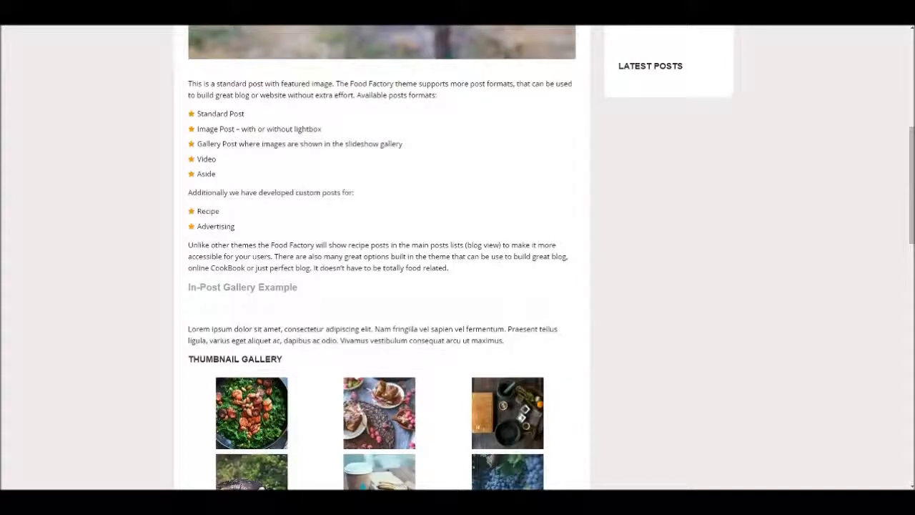
pyautogui.moveTo(298, 287); pyautogui.dragTo(188, 287)
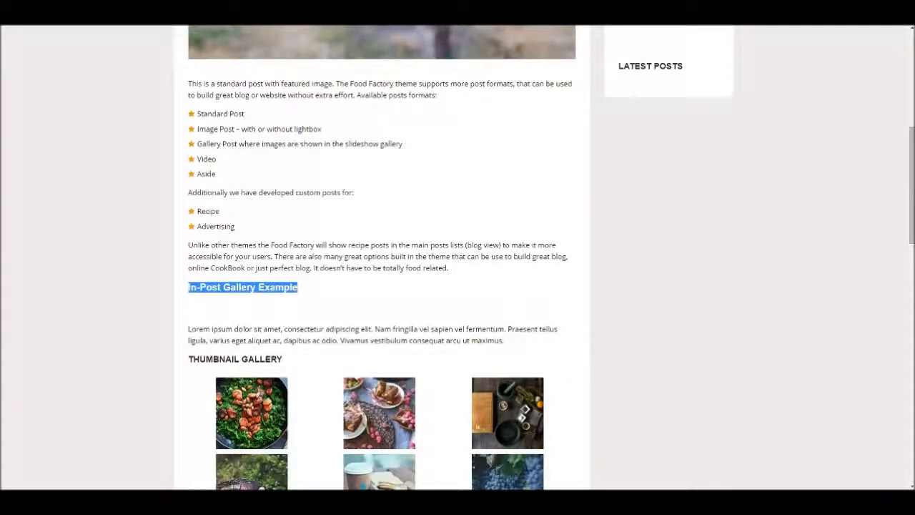
pyautogui.scroll(-3, 458, 257)
pyautogui.scroll(3, 458, 257)
pyautogui.click(382, 304)
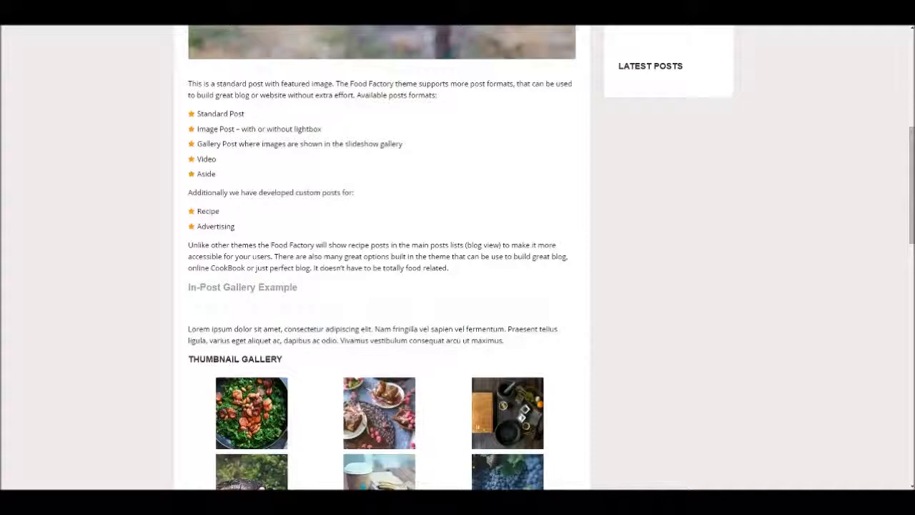
pyautogui.moveTo(298, 288); pyautogui.dragTo(200, 287)
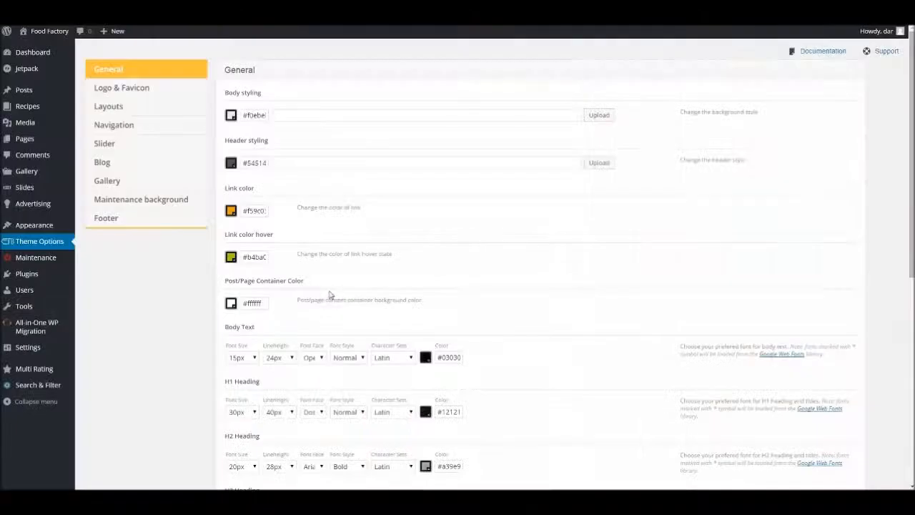
# - Set the H2 Heading font face to Open Sans in the General theme options
pyautogui.scroll(-2, 329, 296)
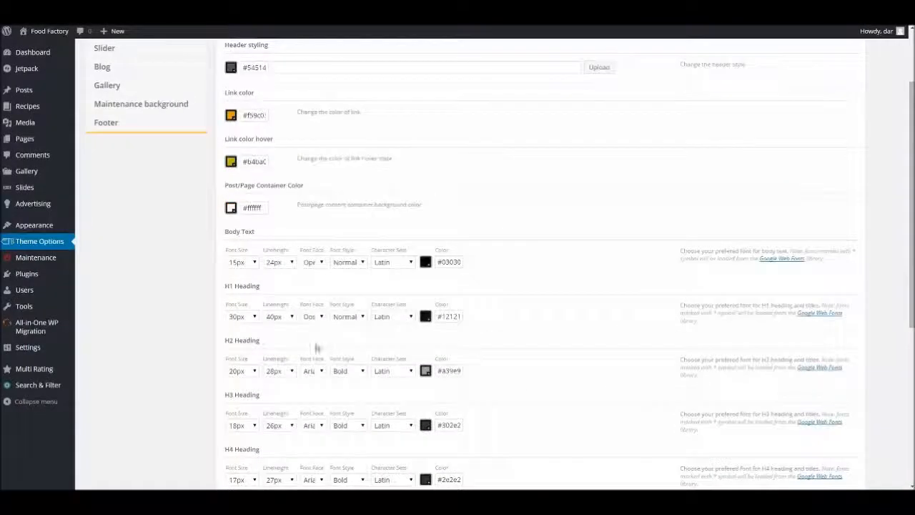
pyautogui.click(309, 371)
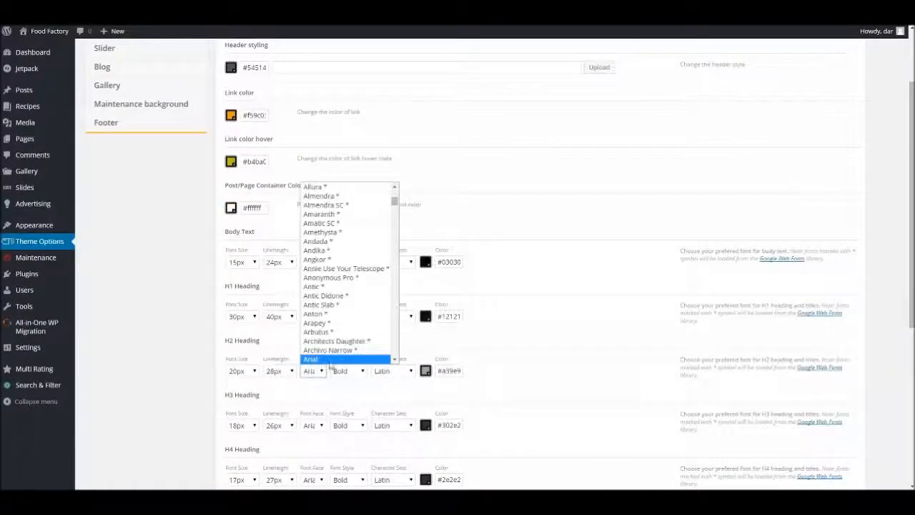
pyautogui.click(480, 301)
pyautogui.click(315, 374)
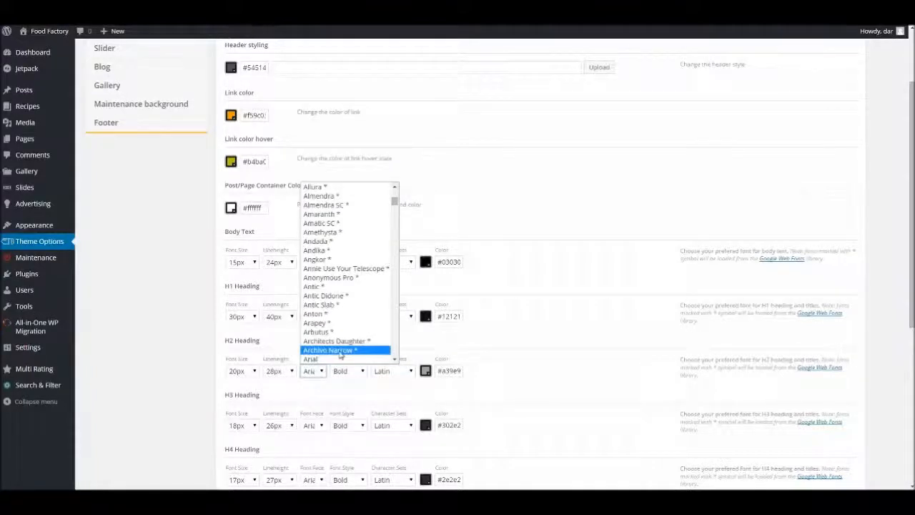
pyautogui.write('op')
pyautogui.press('Return')
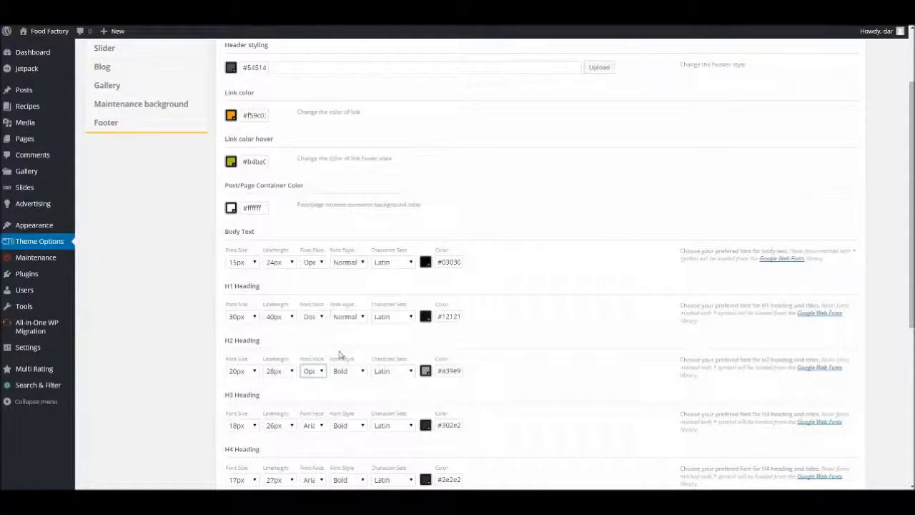
# - Set the H1 Heading font face to Open Sans in the General theme options
pyautogui.scroll(-1, 340, 355)
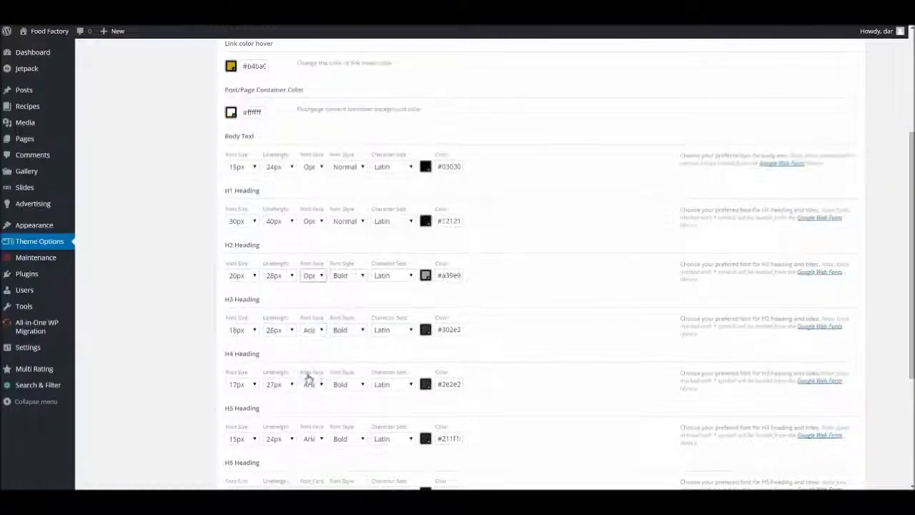
pyautogui.click(314, 221)
pyautogui.write('op')
pyautogui.press('Return')
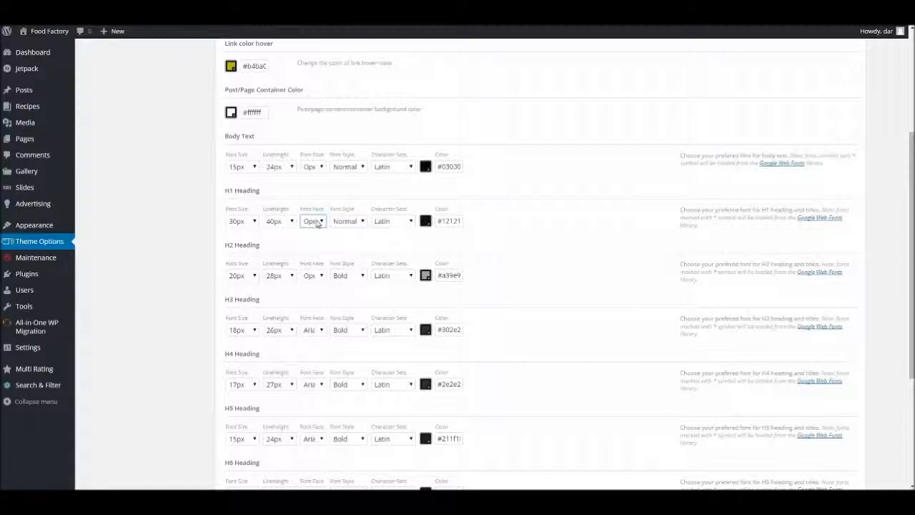
# - Try the Bold font style on the H1 Heading and return it to Normal
pyautogui.click(343, 227)
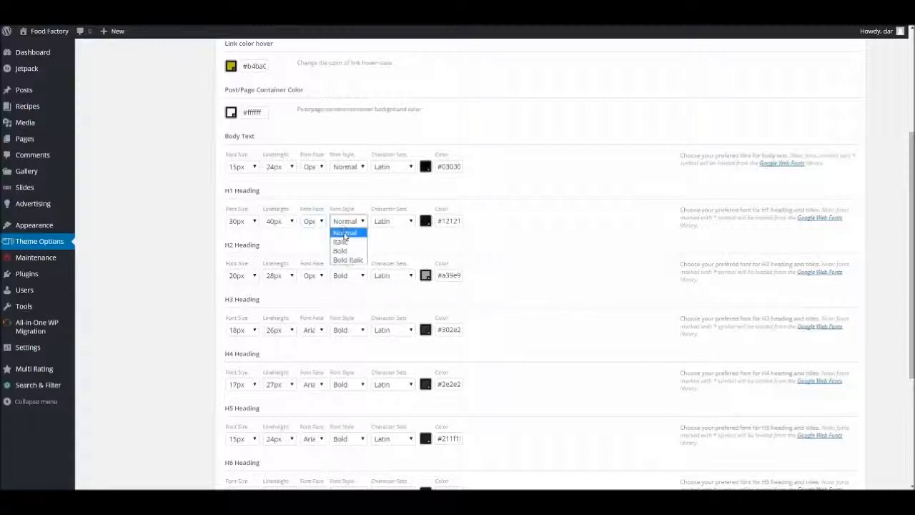
pyautogui.click(342, 249)
pyautogui.click(315, 327)
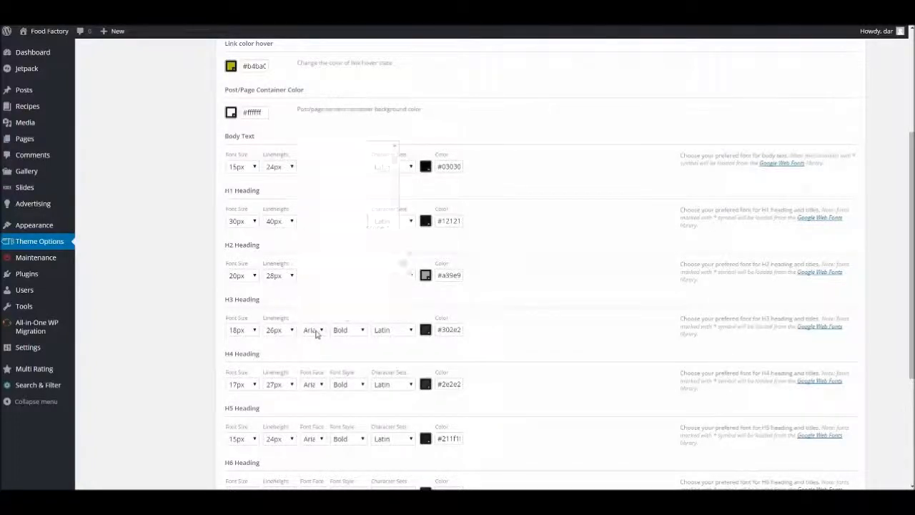
pyautogui.click(505, 241)
pyautogui.click(348, 221)
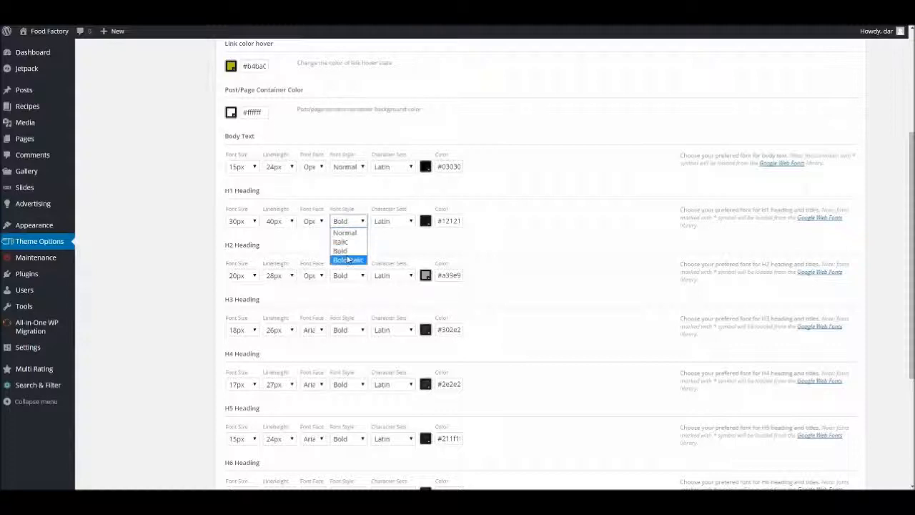
pyautogui.click(344, 233)
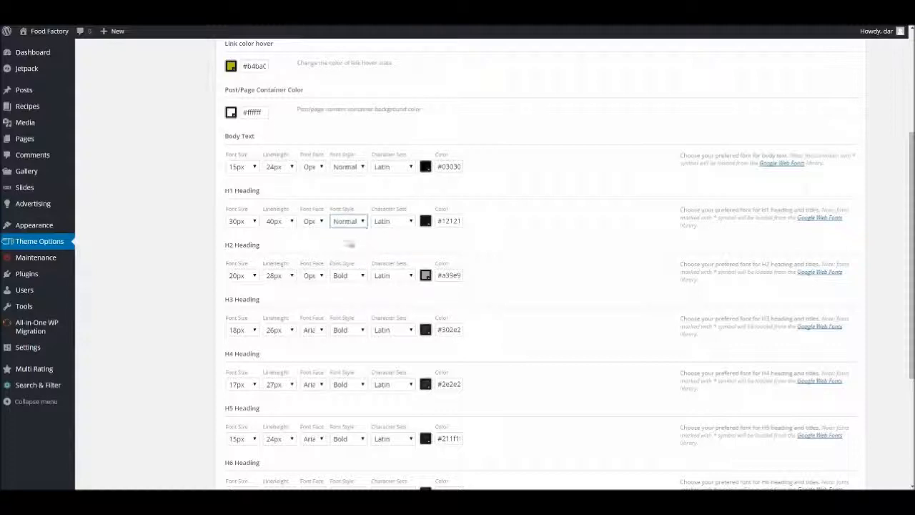
# - Set the font face of both the H3 Heading and the H4 Heading to Open Sans
pyautogui.click(311, 332)
pyautogui.write('open')
pyautogui.press('Return')
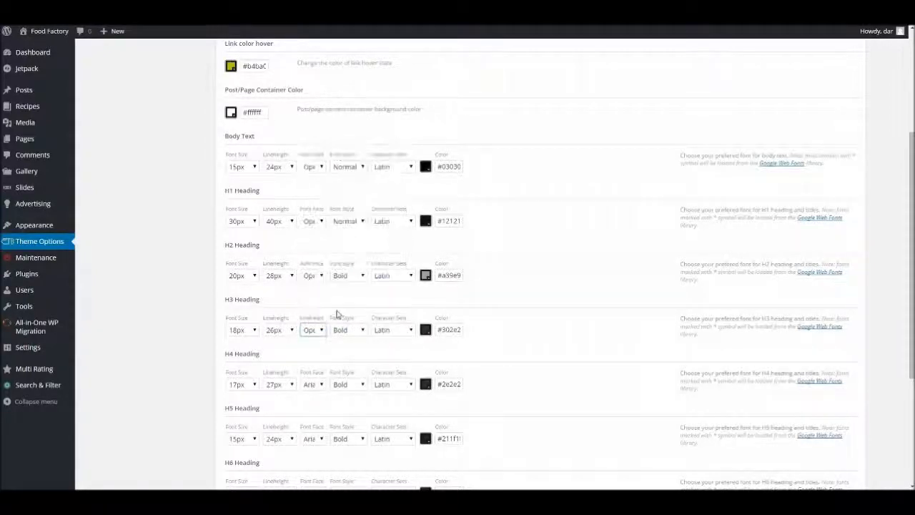
pyautogui.click(315, 384)
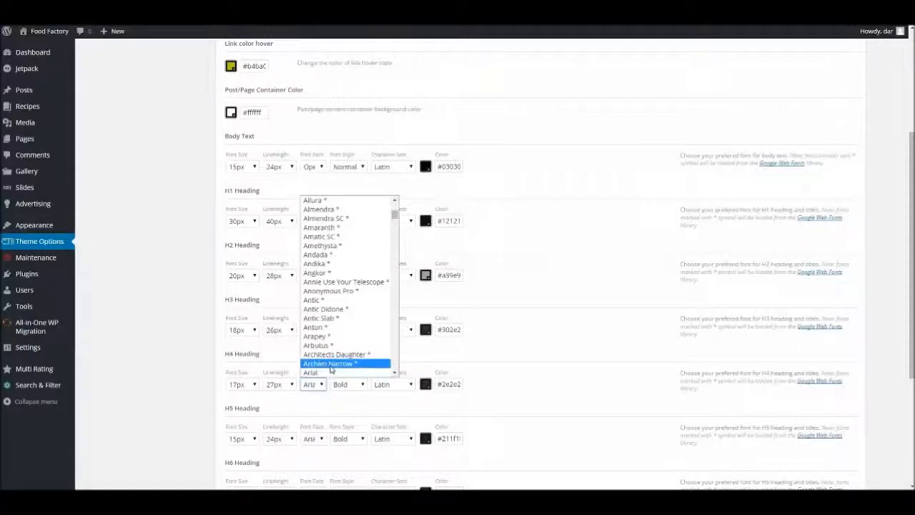
pyautogui.write('open')
pyautogui.press('Return')
# - Set the H5 Heading and H6 Heading font faces to Open Sans and save the theme options
pyautogui.scroll(-1, 326, 365)
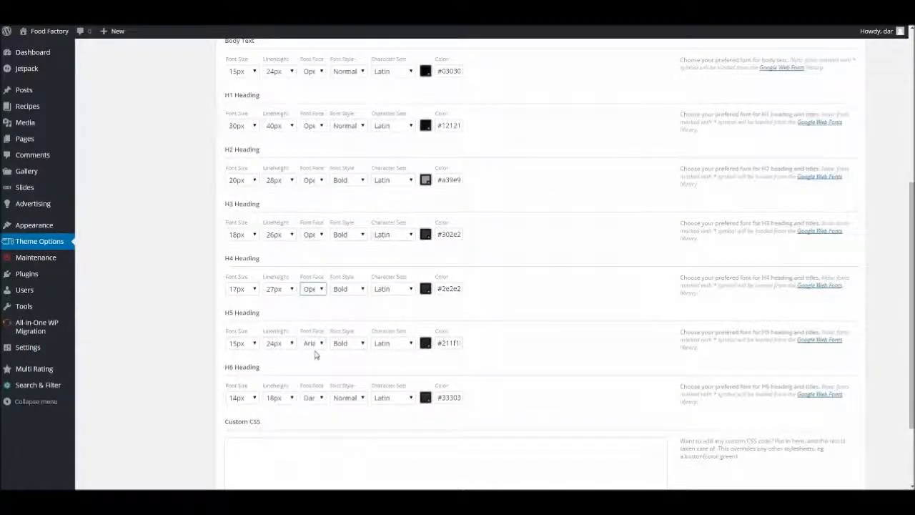
pyautogui.click(315, 344)
pyautogui.write('open')
pyautogui.press('Return')
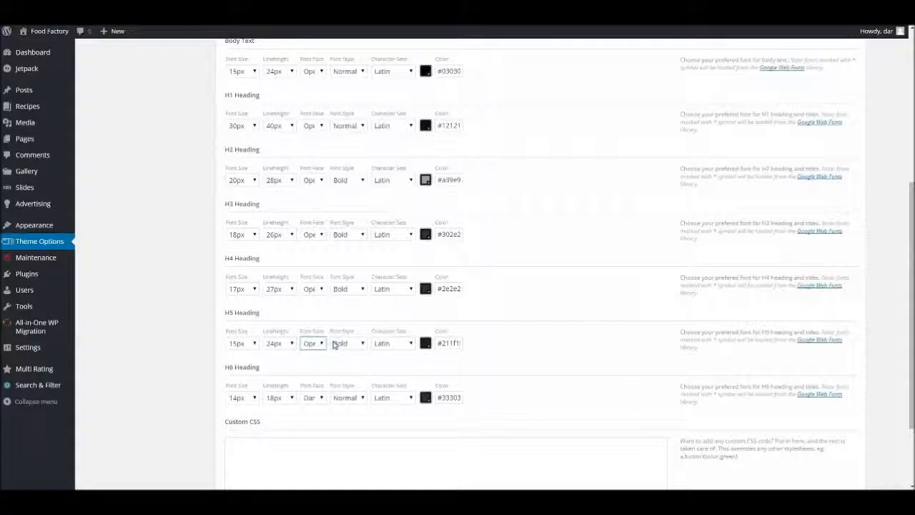
pyautogui.click(313, 401)
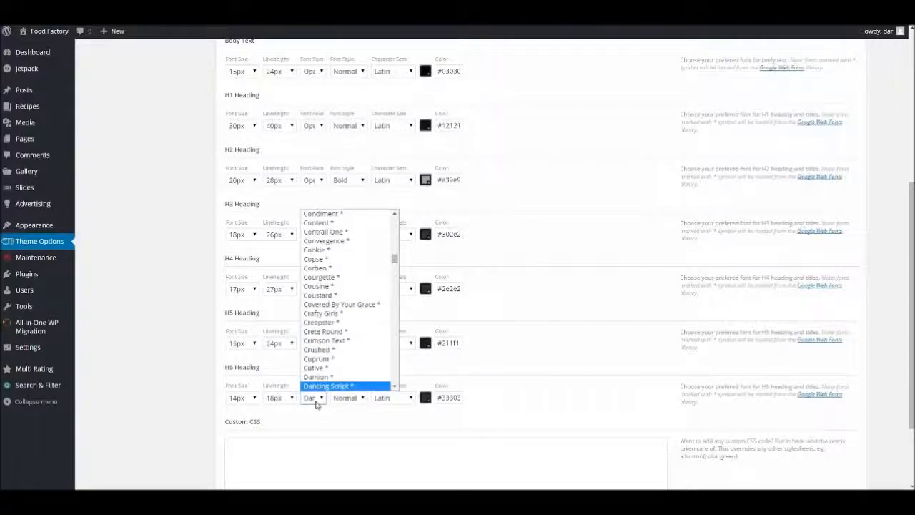
pyautogui.write('open')
pyautogui.press('Return')
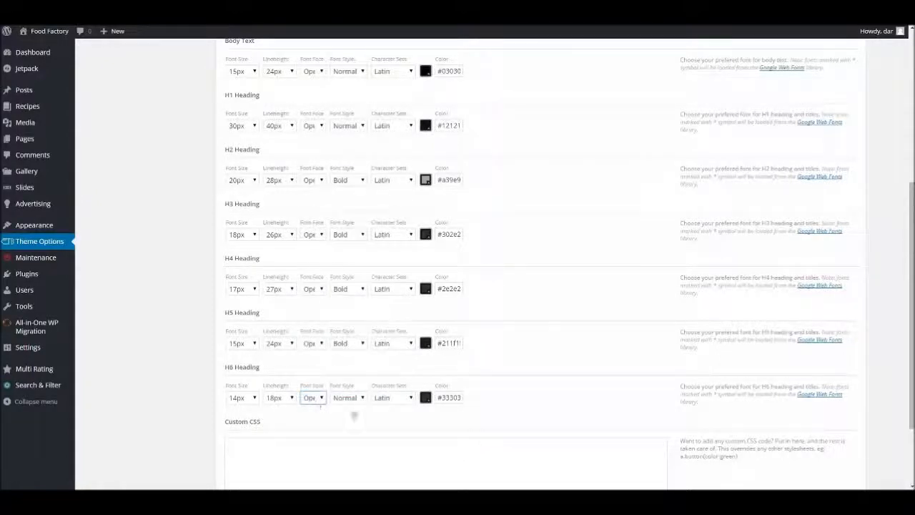
pyautogui.scroll(-2, 321, 403)
pyautogui.click(841, 441)
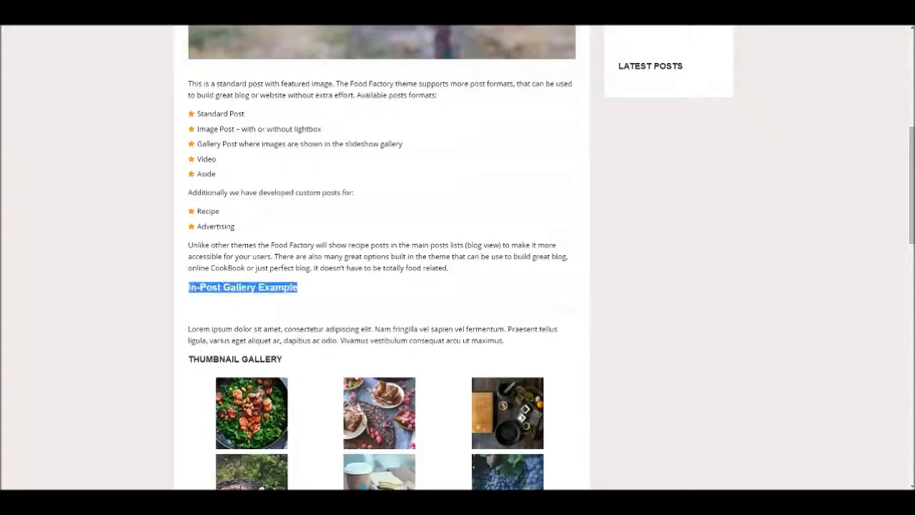
# - Reload the featured image post and check the fonts of its title, gallery headings and sidebar headings
pyautogui.scroll(1, 457, 257)
pyautogui.press('F5')
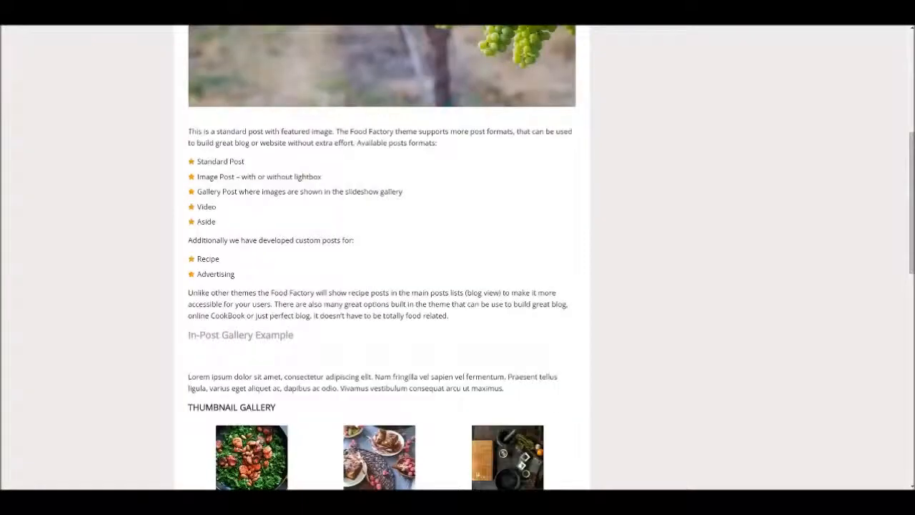
pyautogui.scroll(-3, 457, 257)
pyautogui.scroll(2, 458, 258)
pyautogui.scroll(8, 457, 258)
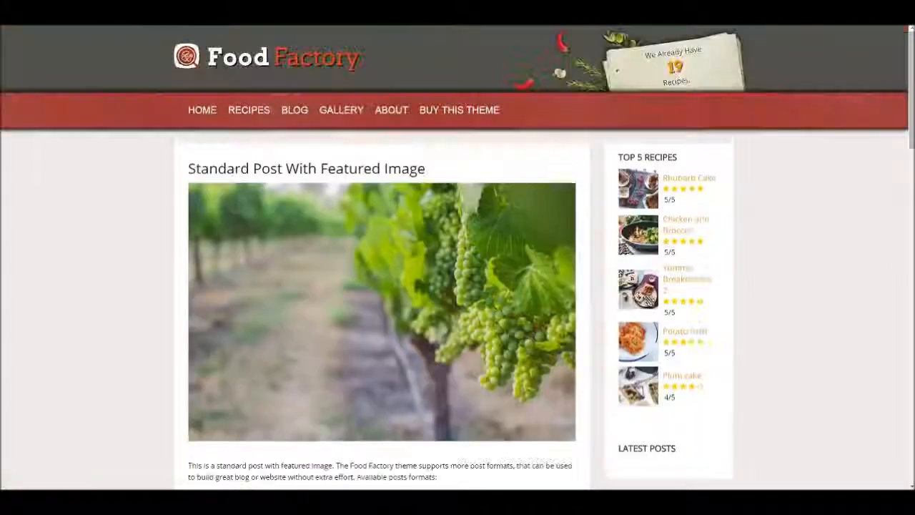
# - Open the Recipe Post example on the site and examine the fonts of its title, ingredients and instructions
pyautogui.moveTo(249, 110)
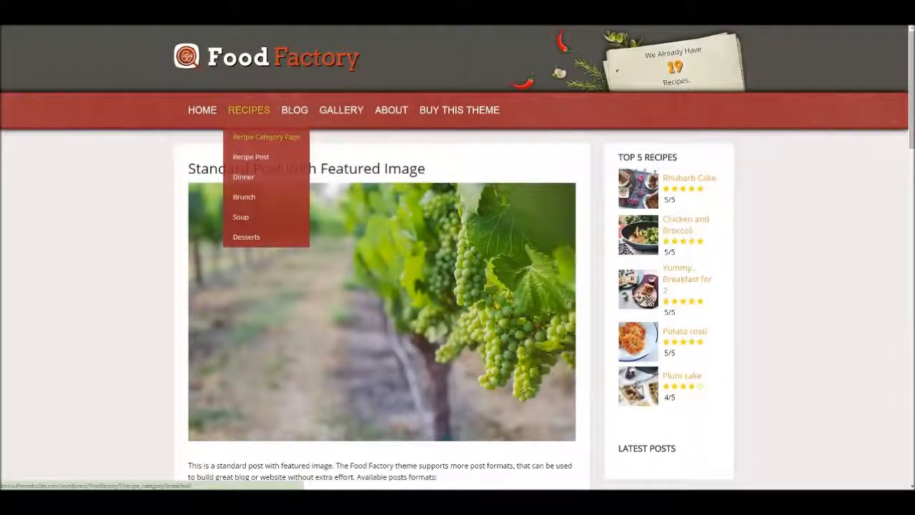
pyautogui.click(251, 156)
pyautogui.scroll(-6, 458, 257)
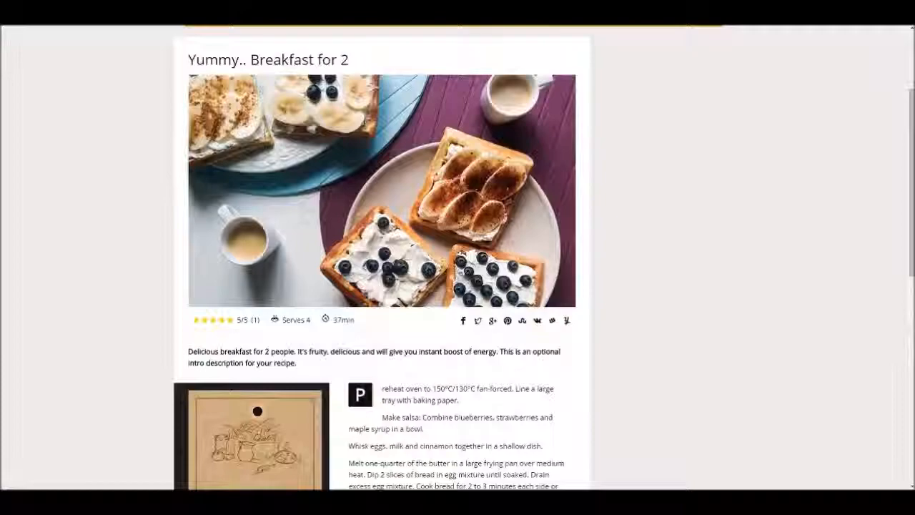
pyautogui.scroll(-2, 458, 258)
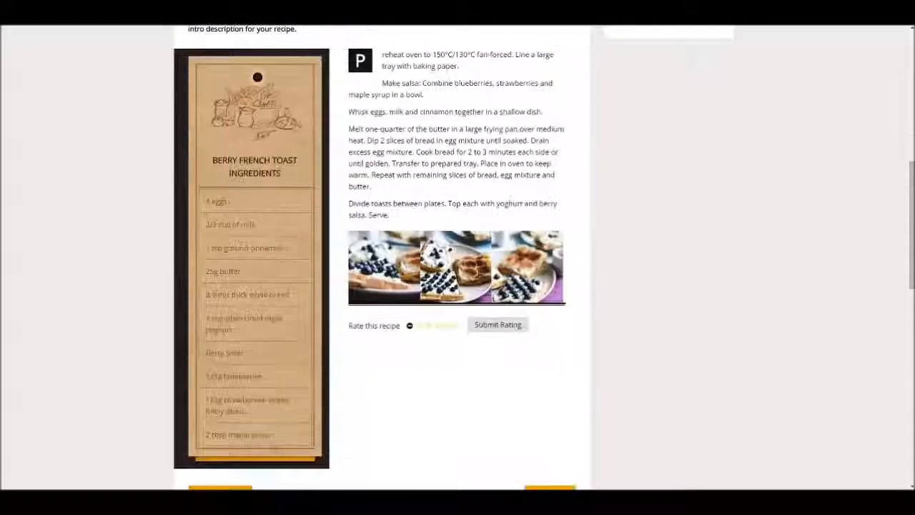
pyautogui.scroll(1, 458, 257)
pyautogui.scroll(1, 458, 257)
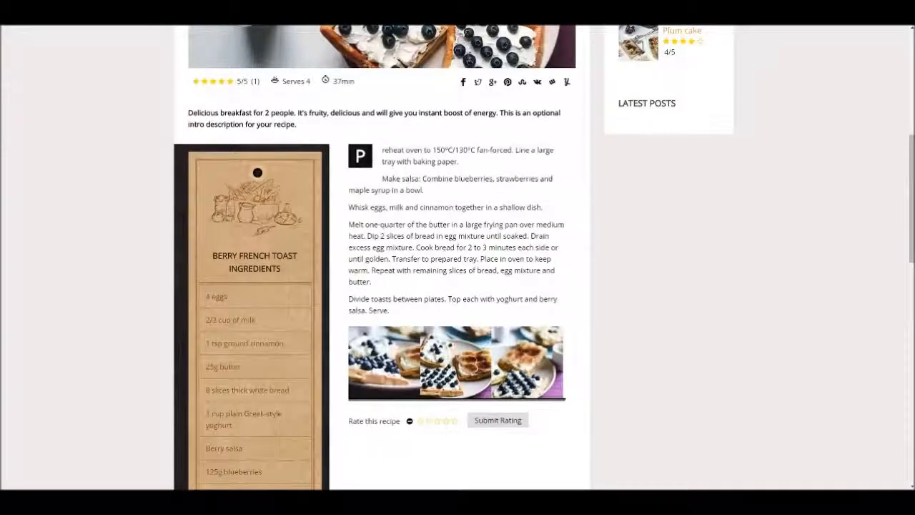
pyautogui.scroll(6, 457, 258)
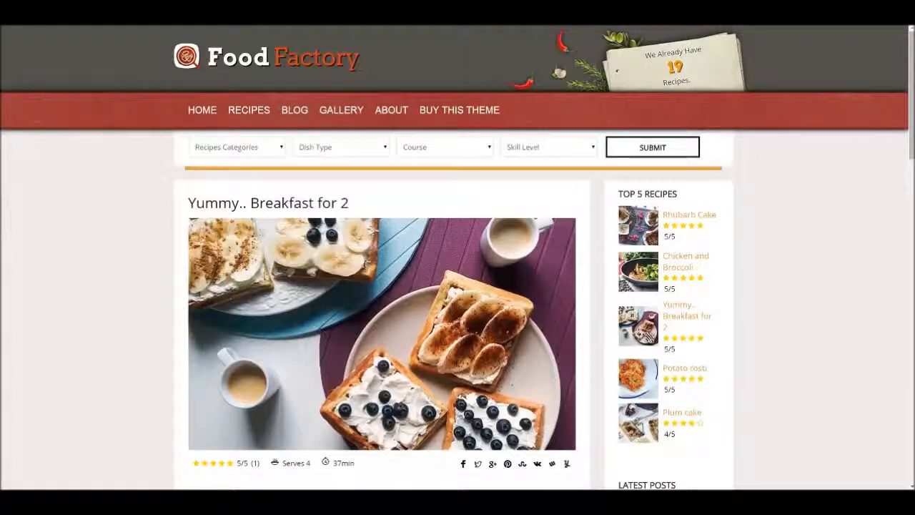
pyautogui.scroll(-2, 458, 258)
pyautogui.scroll(2, 458, 257)
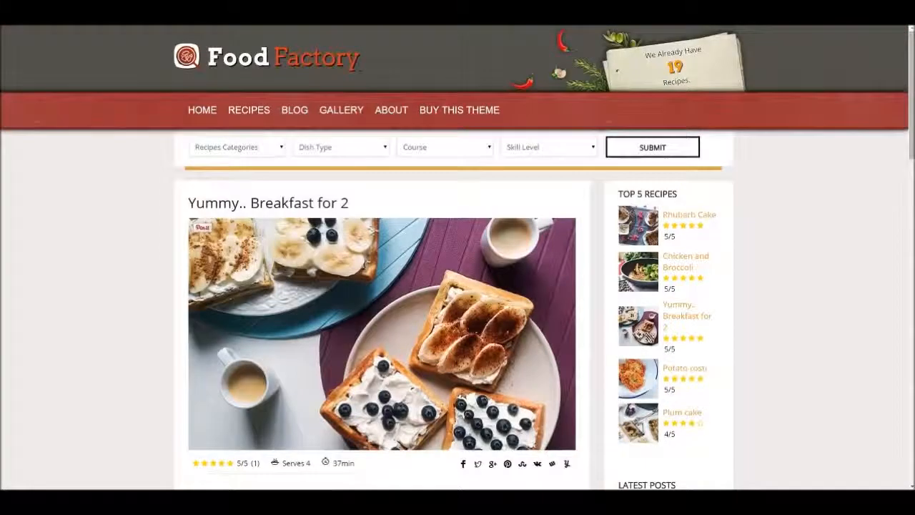
pyautogui.scroll(-3, 458, 257)
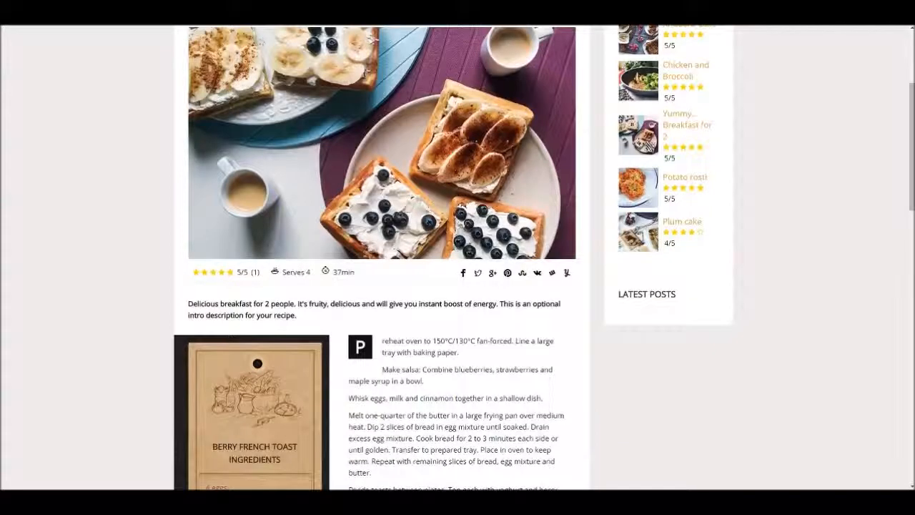
pyautogui.scroll(-3, 457, 257)
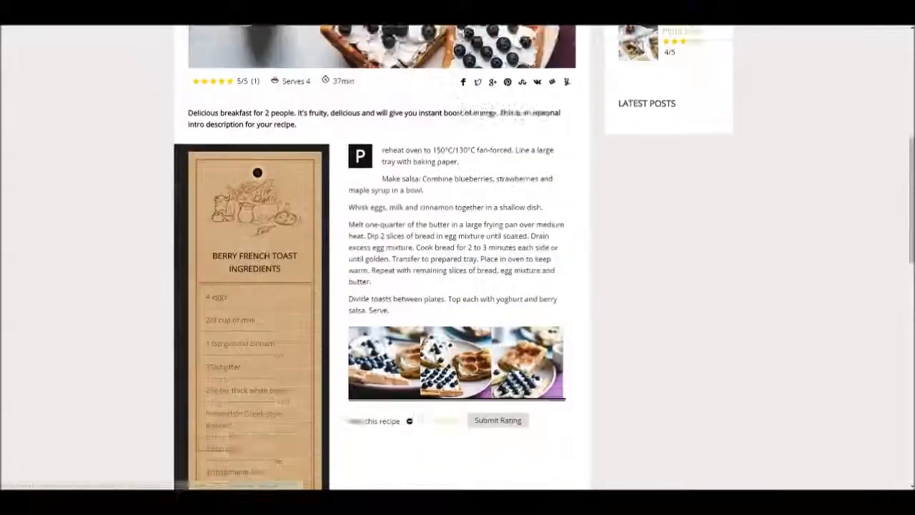
pyautogui.scroll(3, 457, 258)
pyautogui.scroll(3, 458, 258)
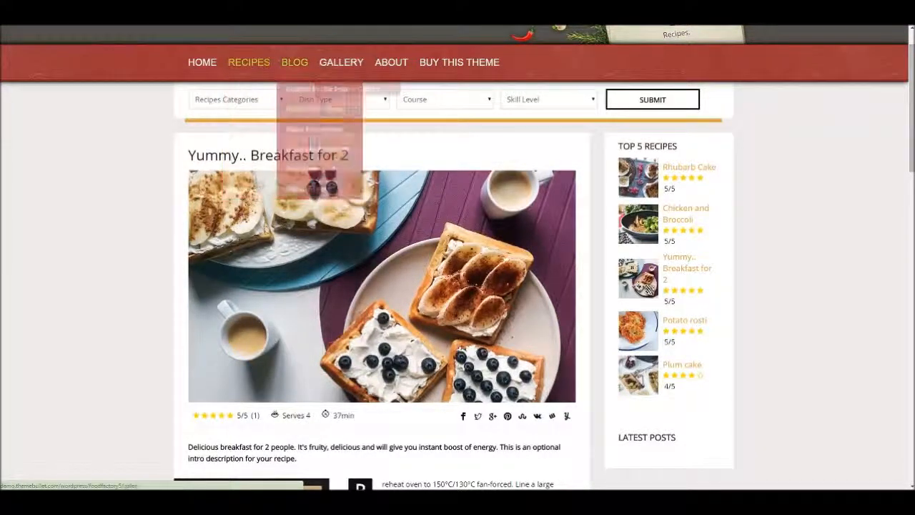
pyautogui.scroll(3, 339, 108)
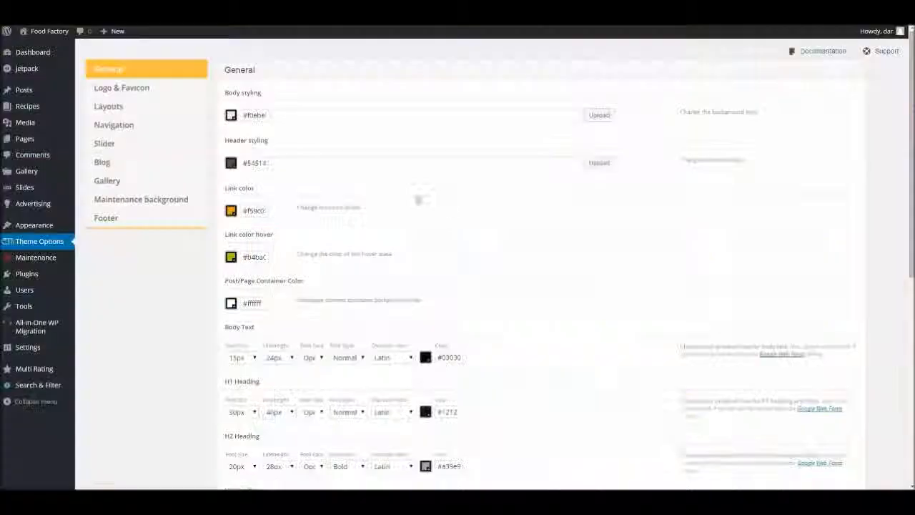
# - Set the Menu Typography font face to Droid Sans in the Navigation theme options and save them
pyautogui.click(169, 128)
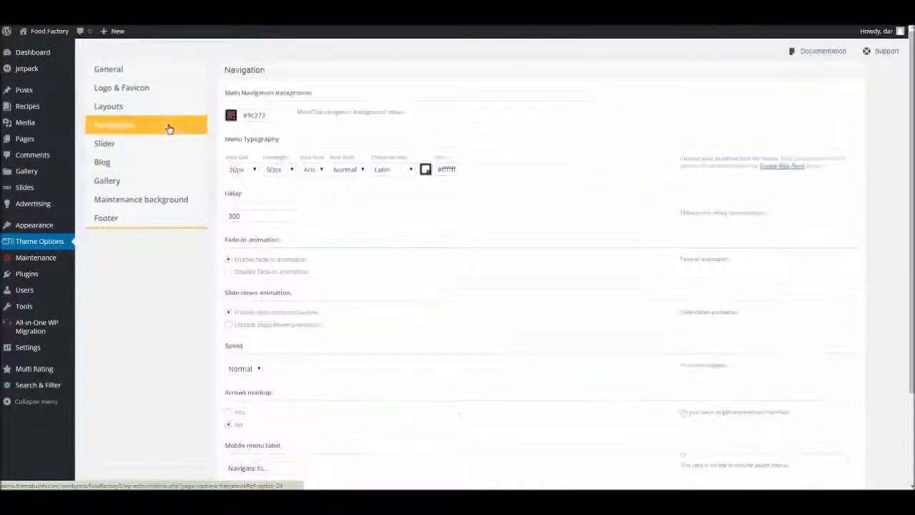
pyautogui.click(313, 170)
pyautogui.scroll(-2, 395, 200)
pyautogui.moveTo(395, 200); pyautogui.dragTo(391, 236)
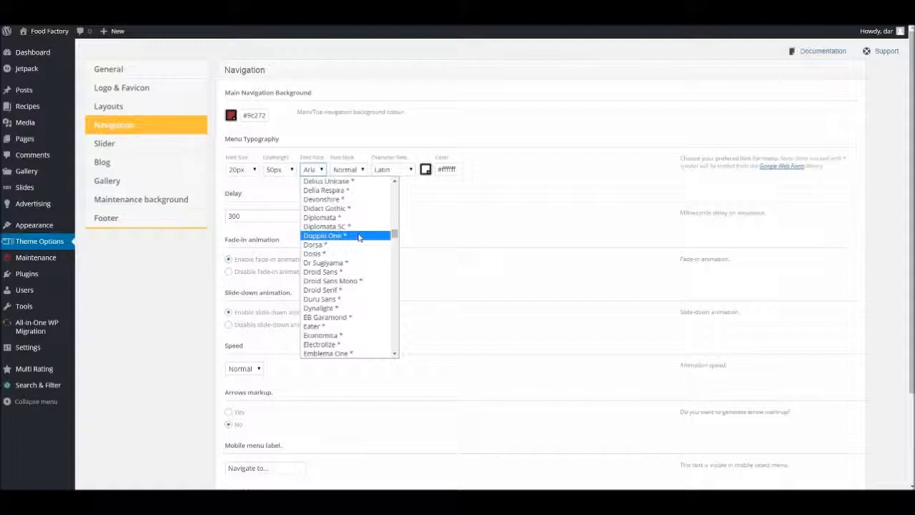
pyautogui.click(360, 274)
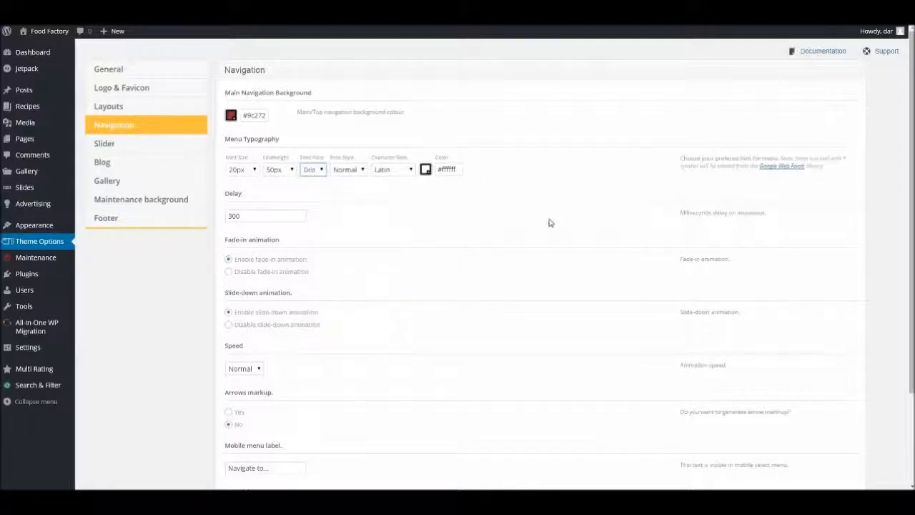
pyautogui.scroll(-3, 549, 224)
pyautogui.click(822, 437)
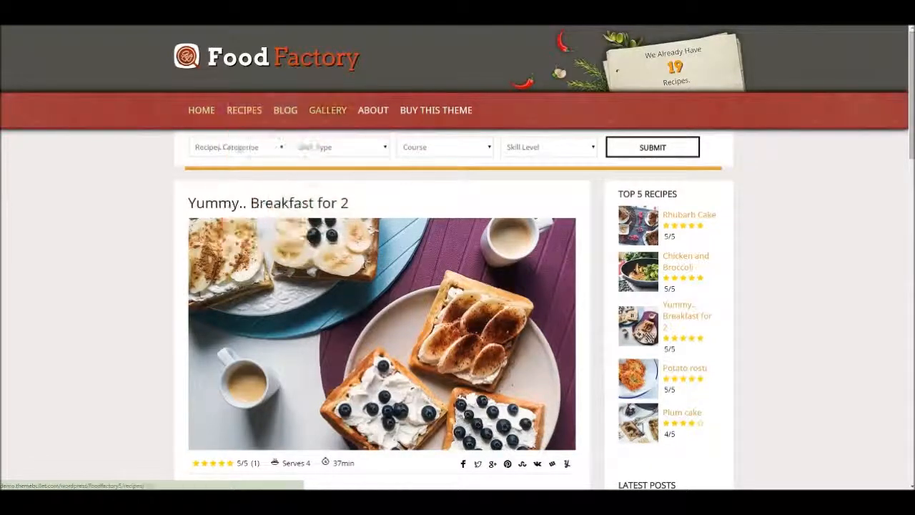
# - Check the font of the site's Blog submenu, and review the body and heading typography in the General theme options
pyautogui.moveTo(285, 110)
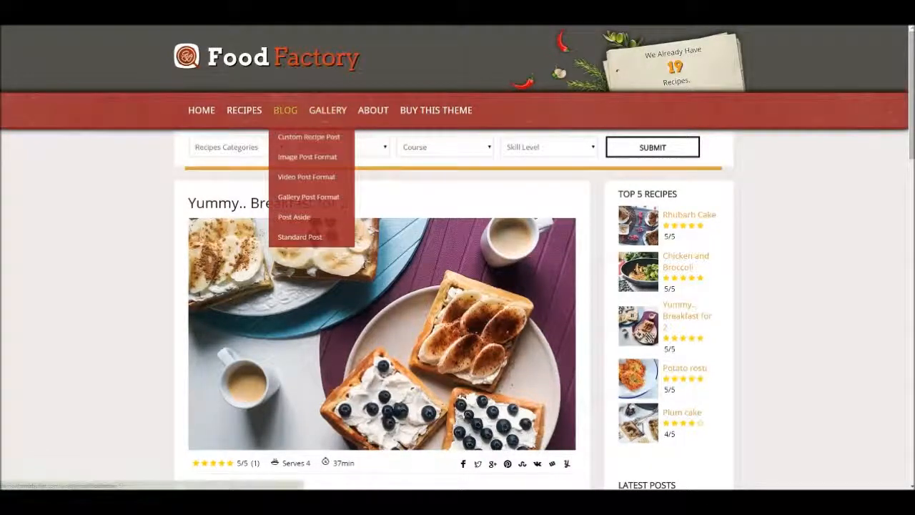
pyautogui.scroll(-2, 458, 286)
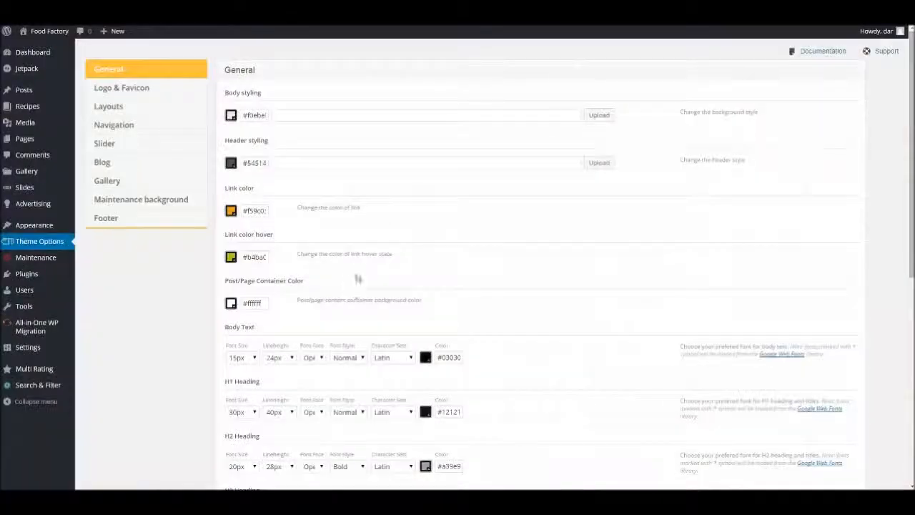
pyautogui.scroll(-2, 501, 286)
pyautogui.scroll(-1, 333, 275)
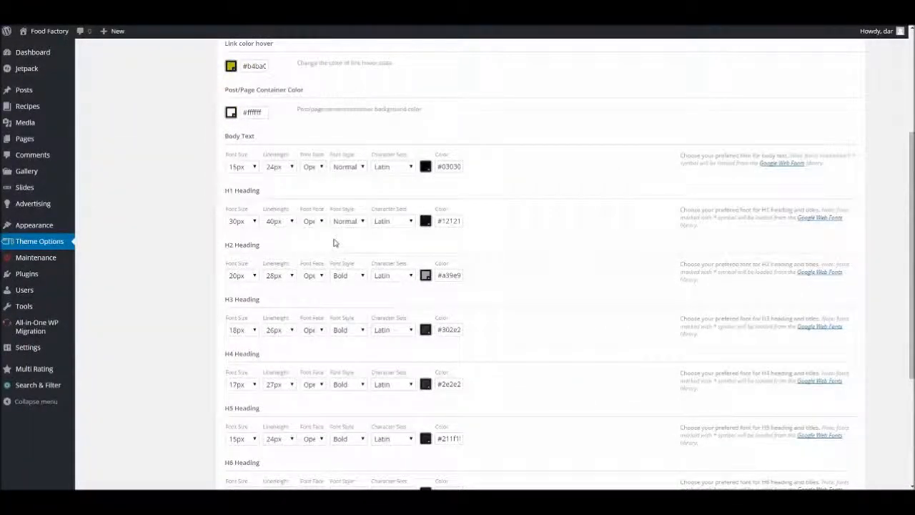
pyautogui.scroll(-1, 356, 240)
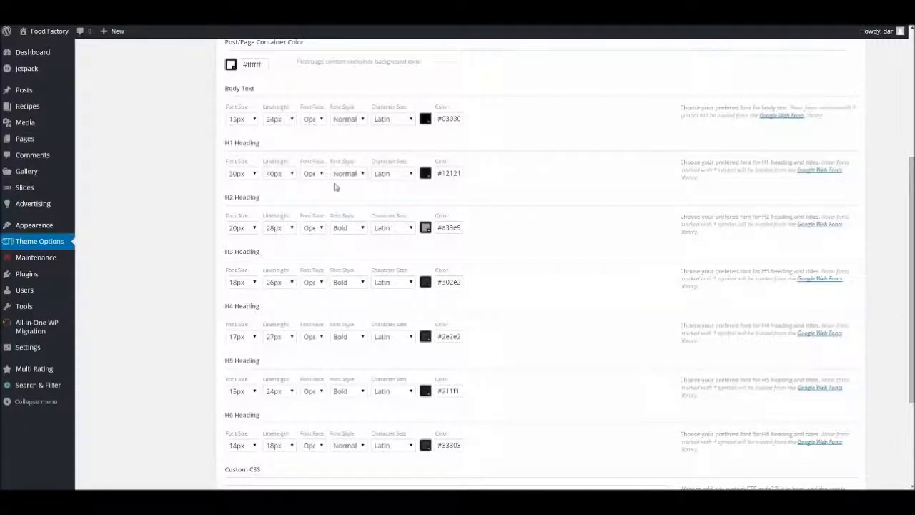
pyautogui.scroll(-3, 340, 200)
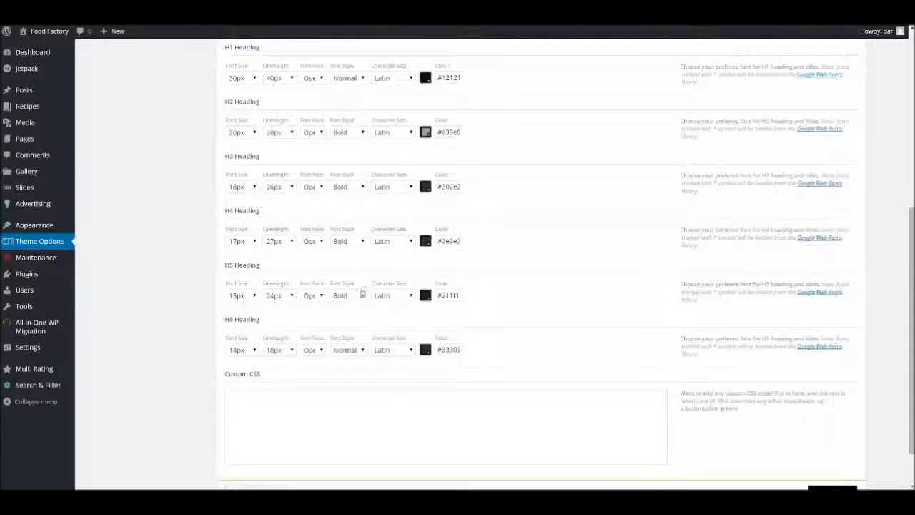
pyautogui.scroll(-2, 363, 294)
pyautogui.scroll(8, 323, 334)
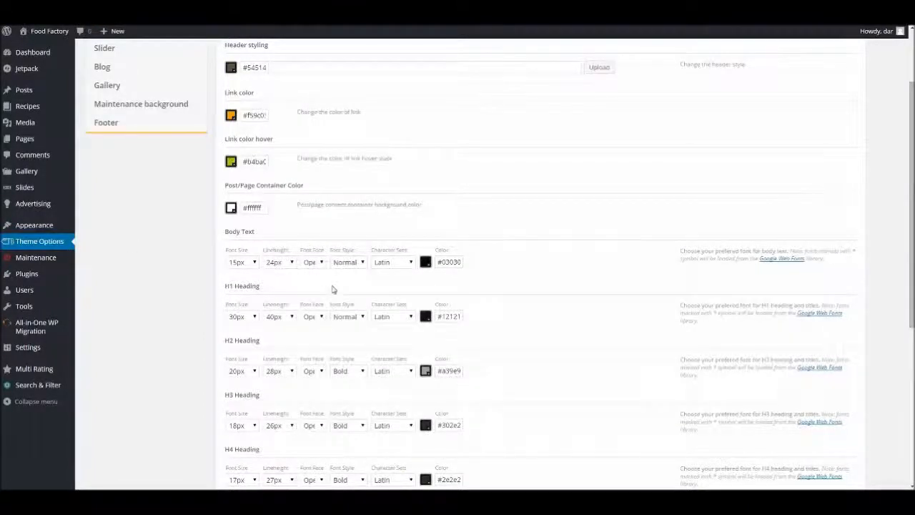
# - Browse the Google fonts offered as the Body Text font face in the General theme options without choosing one
pyautogui.scroll(-2, 350, 281)
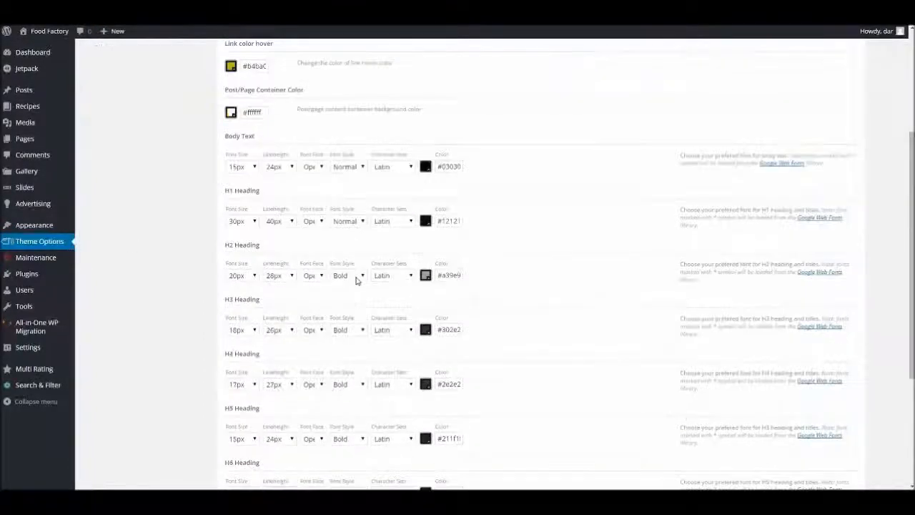
pyautogui.click(313, 167)
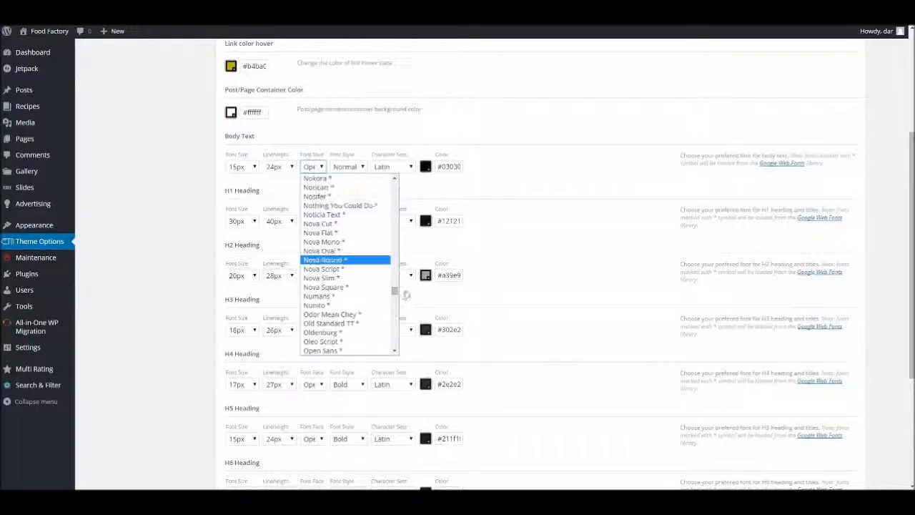
pyautogui.moveTo(394, 292); pyautogui.dragTo(395, 297)
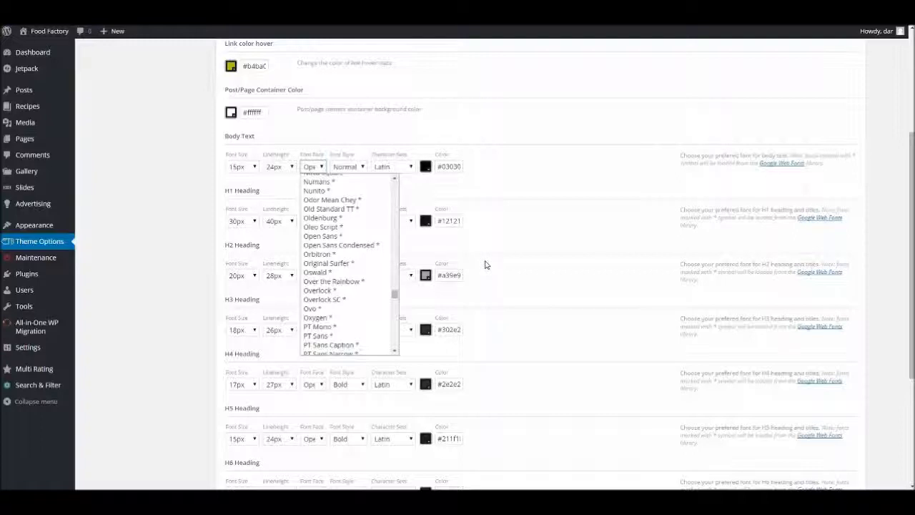
pyautogui.moveTo(396, 295); pyautogui.dragTo(396, 296)
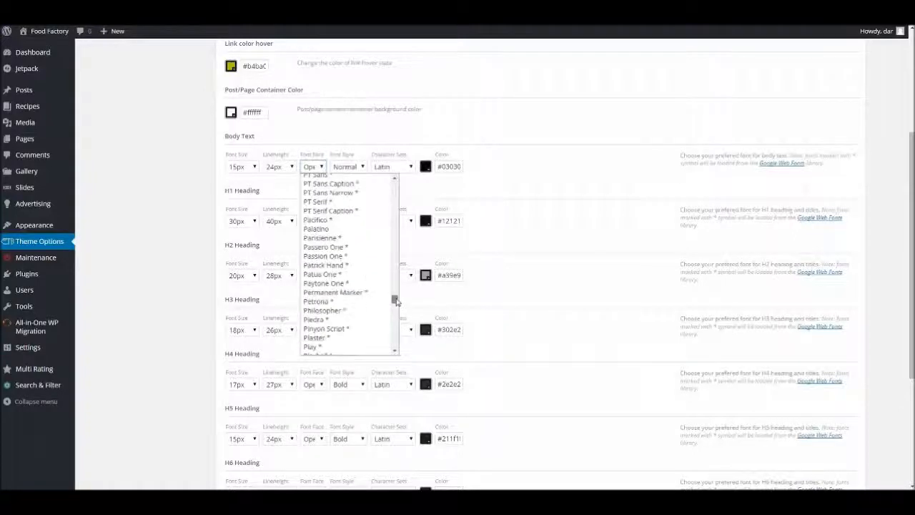
pyautogui.click(529, 292)
# - Check the title, intro and instruction fonts of the Yummy.. Breakfast for 2 recipe post on the site
pyautogui.scroll(-2, 459, 322)
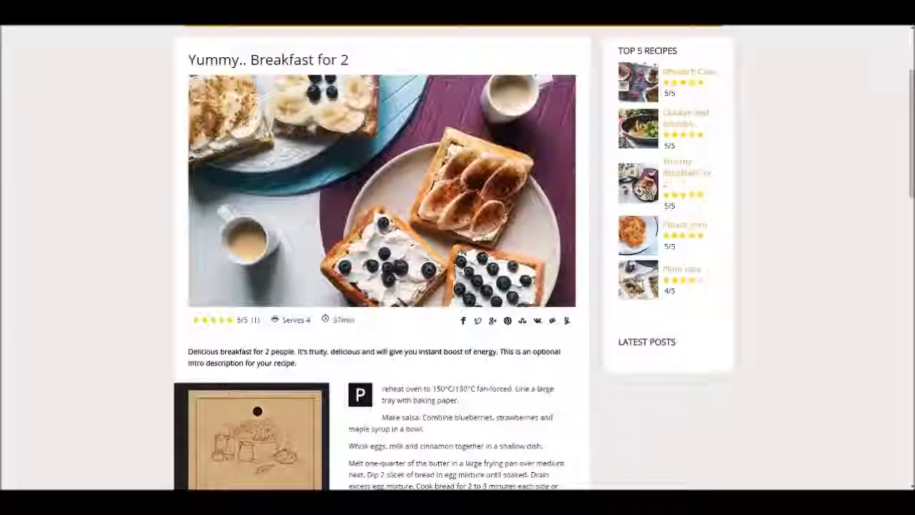
pyautogui.scroll(2, 457, 258)
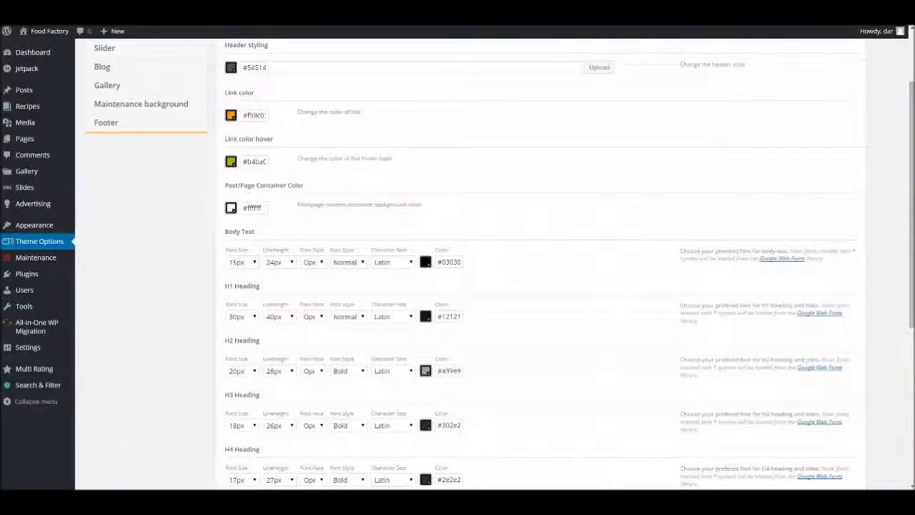
# - Review the body and heading font settings in the General theme options, and open the Navigation options to view Menu Typography
pyautogui.scroll(2, 572, 198)
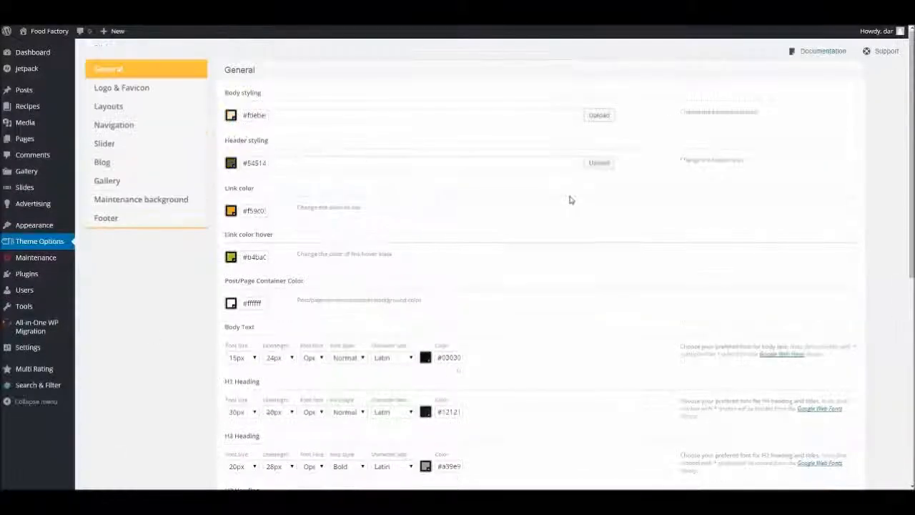
pyautogui.scroll(-1, 324, 120)
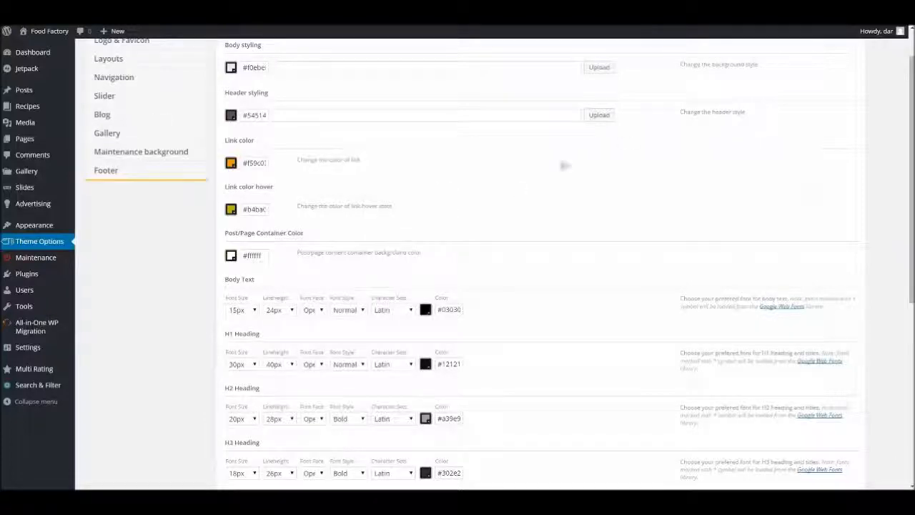
pyautogui.scroll(1, 394, 287)
pyautogui.scroll(-1, 394, 287)
pyautogui.click(310, 261)
pyautogui.click(273, 193)
pyautogui.scroll(1, 215, 172)
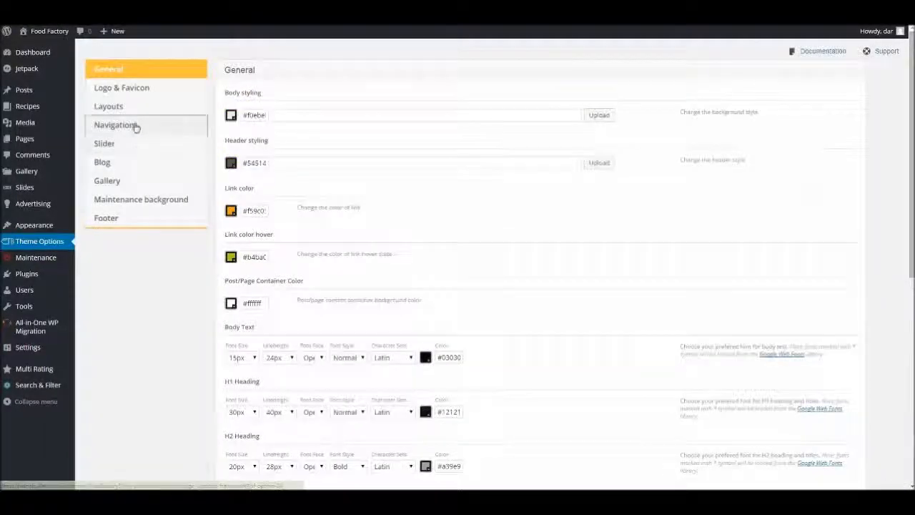
pyautogui.click(118, 124)
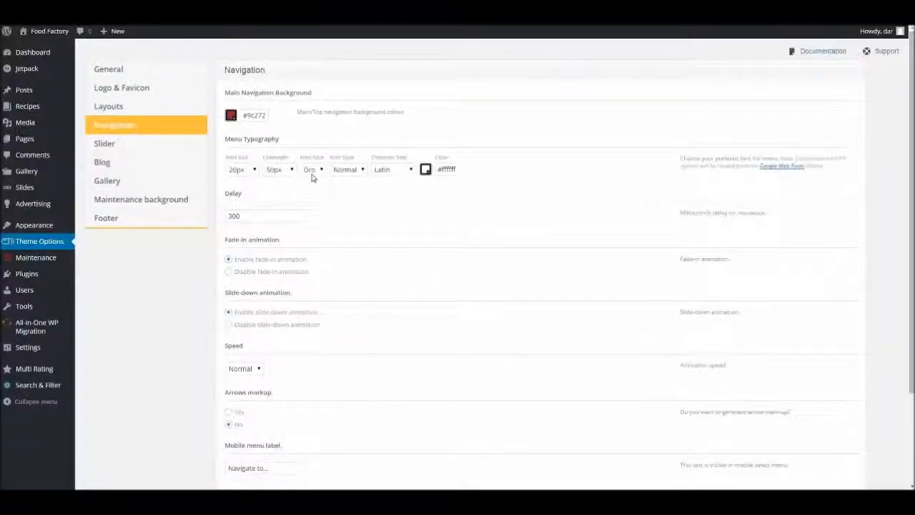